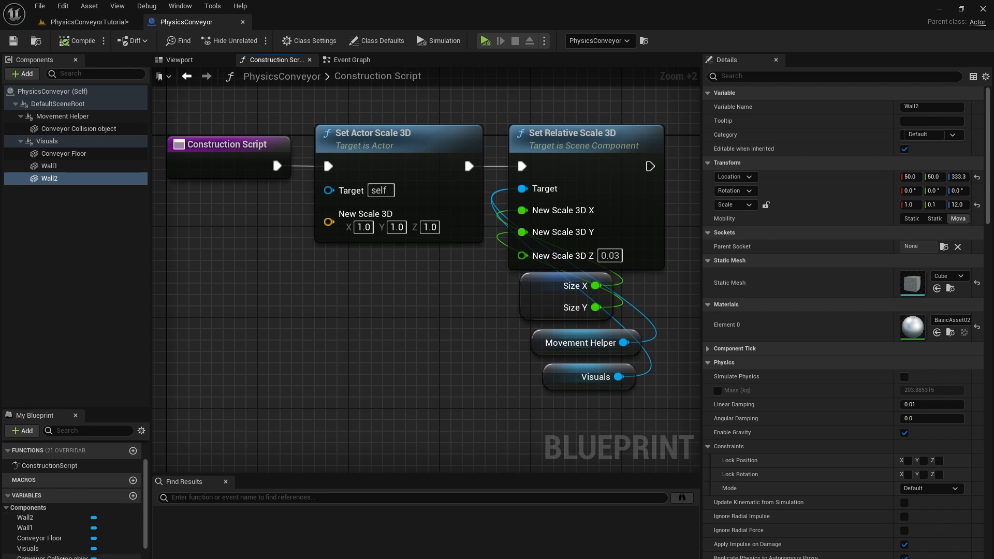
Step: Examine the finished conveyor's Event Graph from Event Tick through Flip Flop and the upper branch to the Move Component To node
scroll(63, 557, "up", 2)
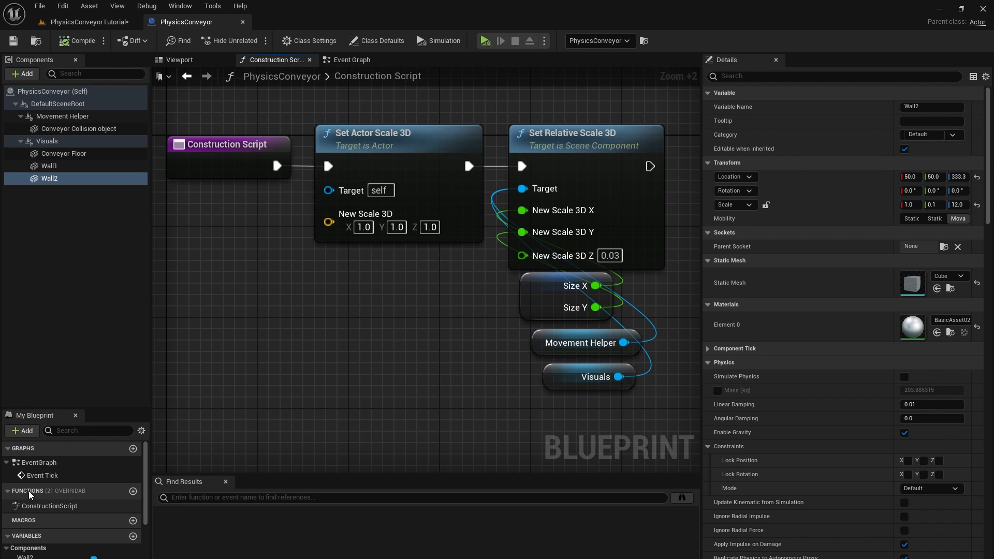
mouse_move(29, 491)
double_click(42, 476)
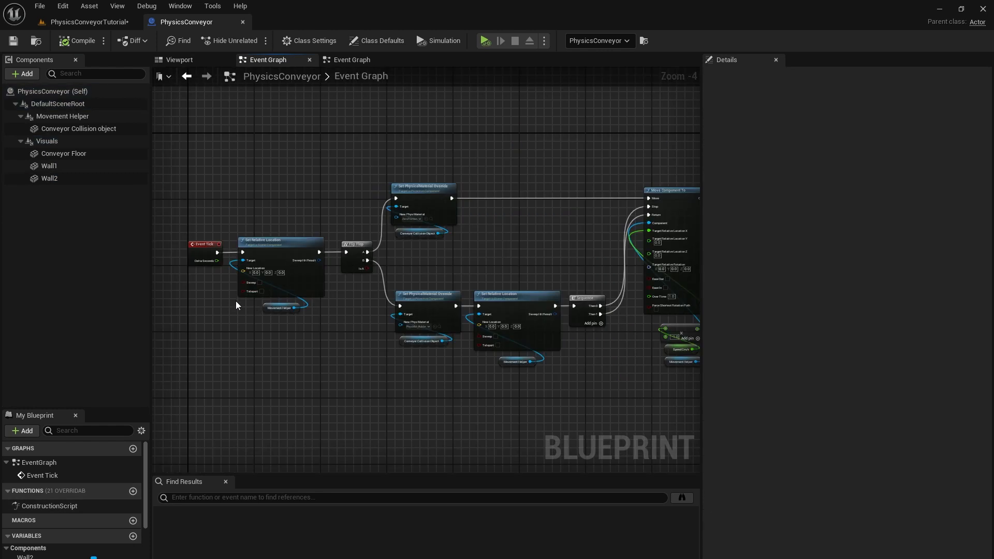
scroll(223, 300, "up", 4)
right_click_drag(302, 365, 348, 367)
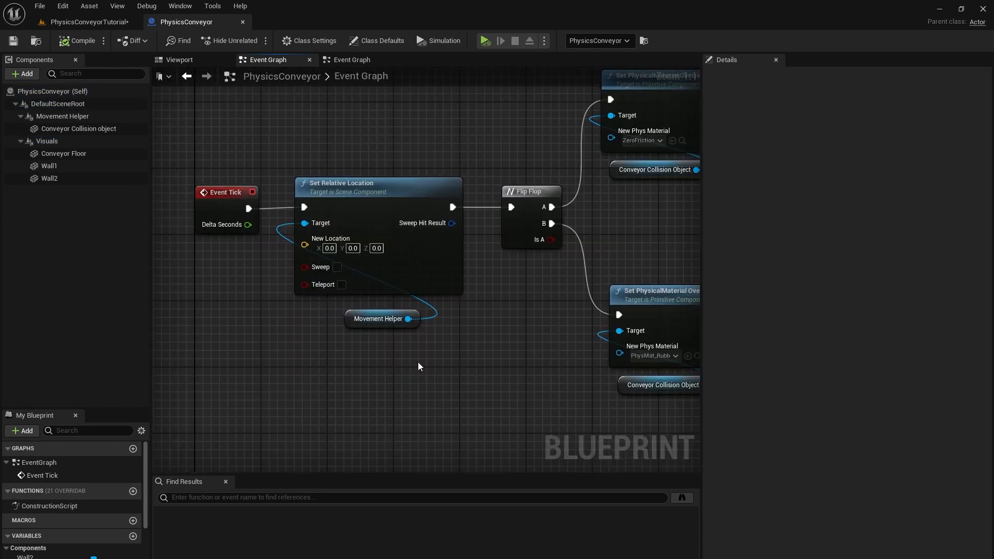
right_click_drag(569, 313, 230, 372)
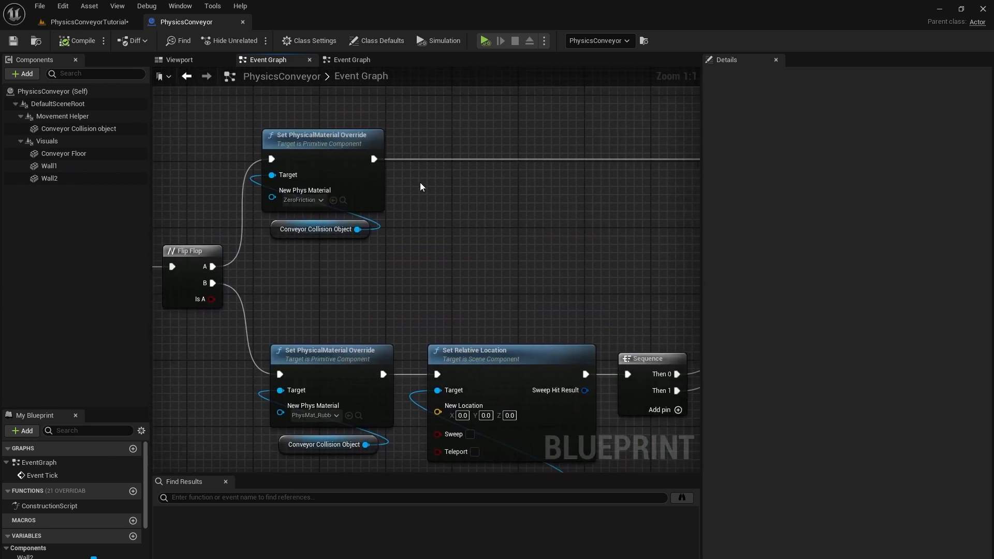
right_click_drag(520, 228, 510, 254)
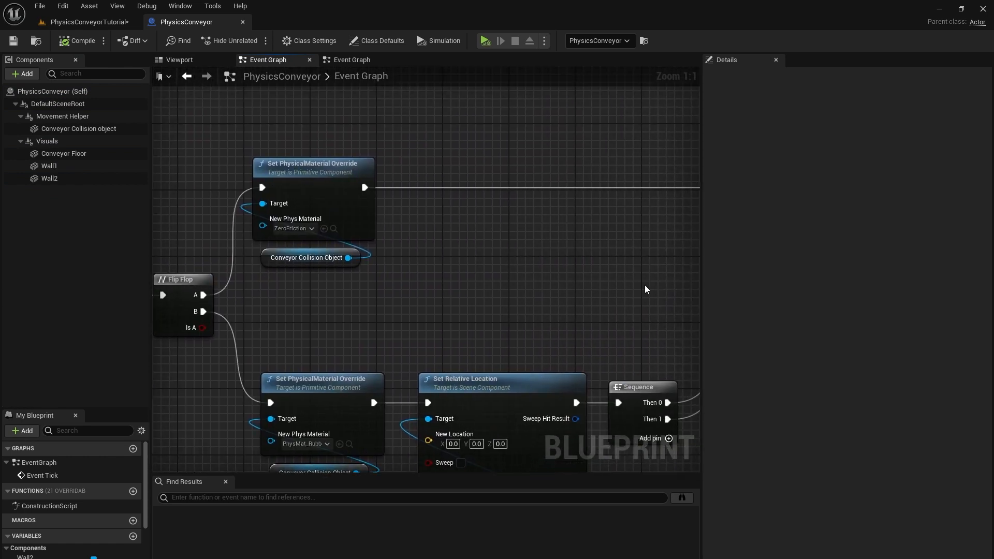
right_click_drag(640, 289, 299, 281)
right_click_drag(655, 288, 618, 232)
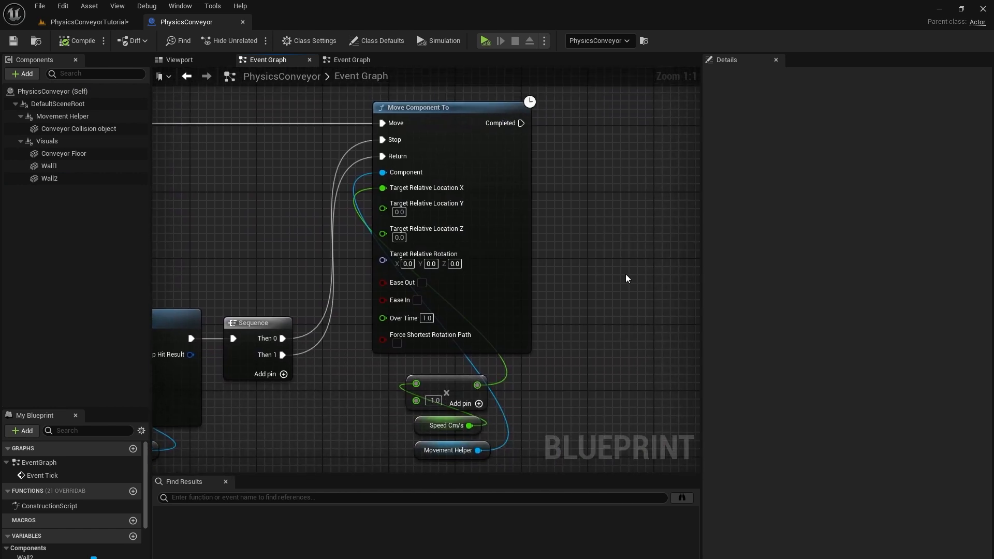
Step: Examine the lower Flip Flop branch: the physical material override, relative location reset, and Sequence outputs into Move Component To
right_click_drag(272, 458, 629, 360)
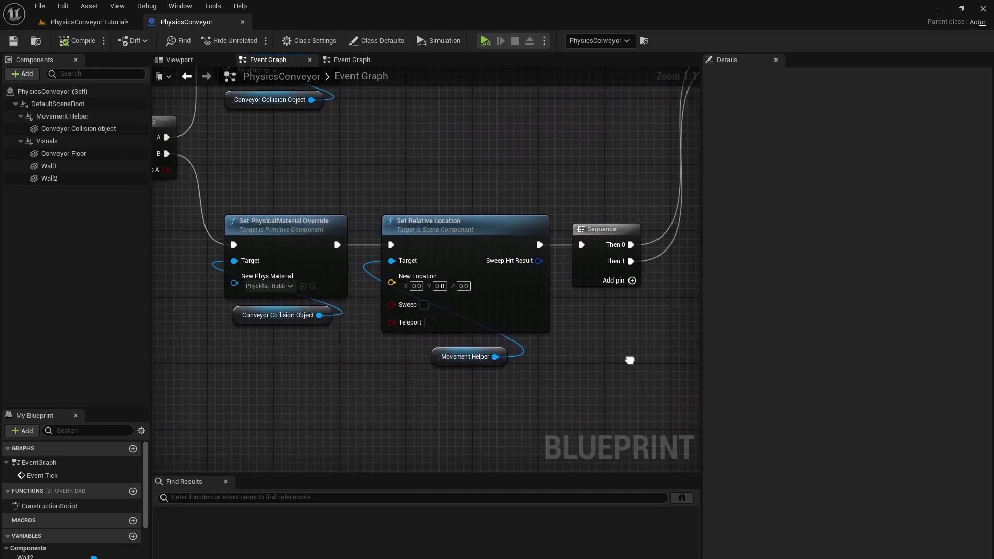
scroll(618, 369, "down", 1)
scroll(589, 366, "down", 1)
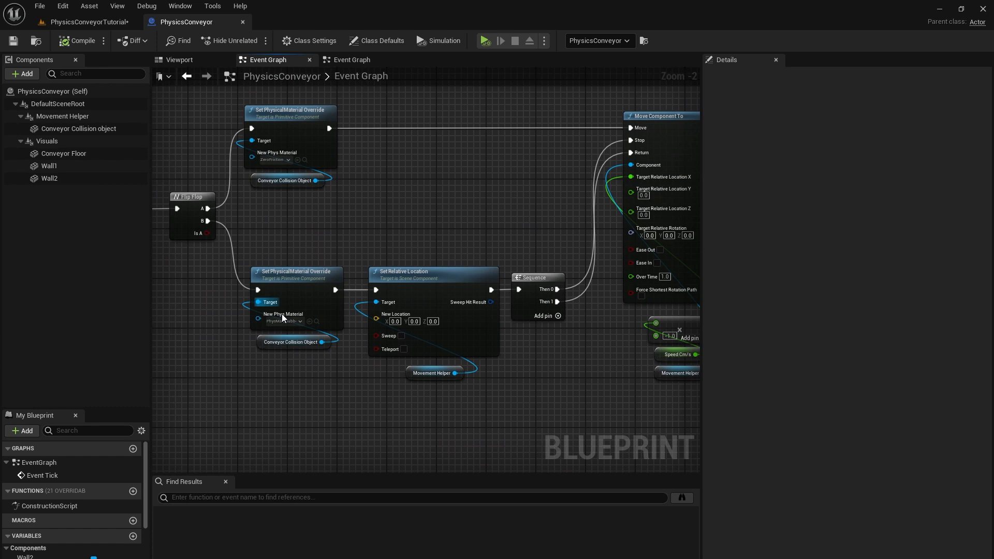
scroll(569, 322, "up", 2)
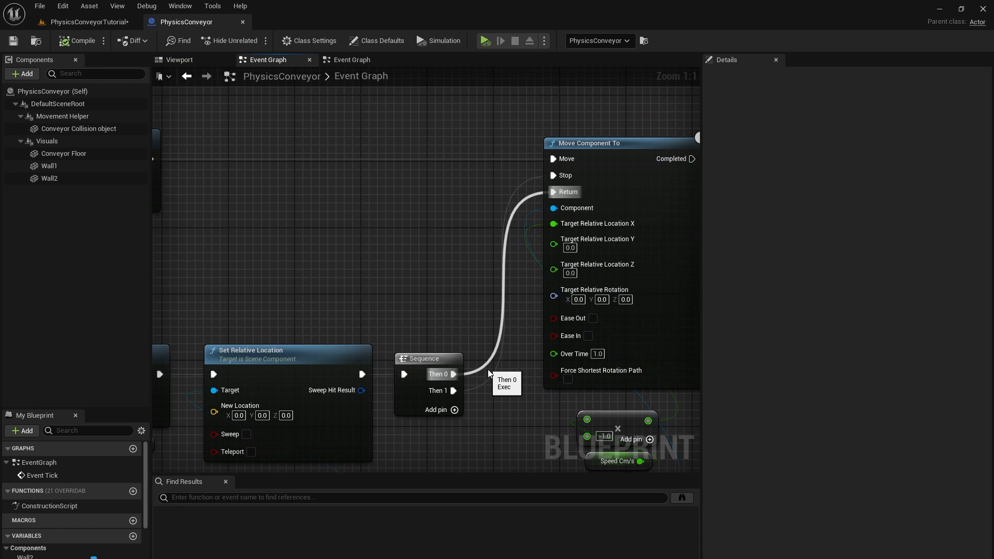
right_click_drag(504, 414, 558, 322)
scroll(554, 326, "down", 2)
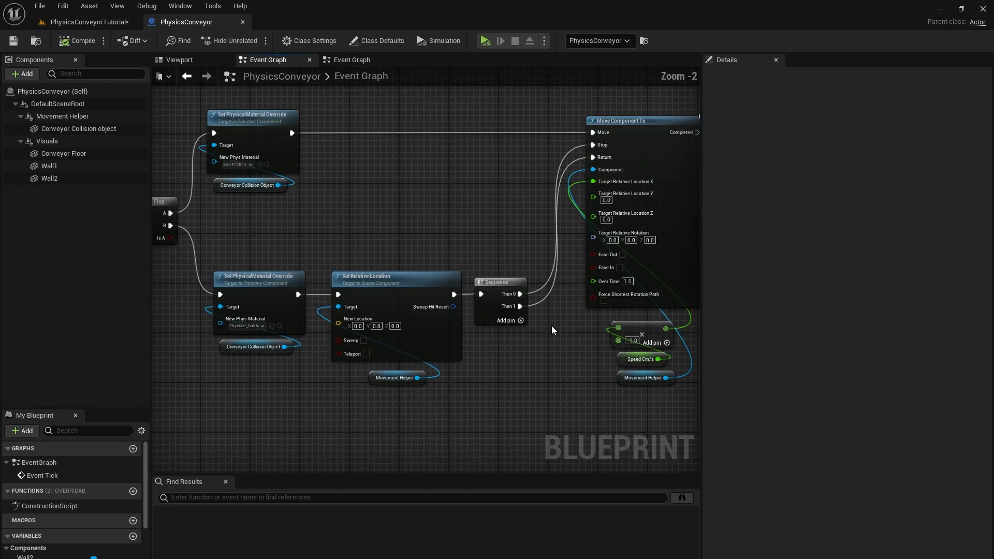
scroll(480, 381, "down", 1)
right_click_drag(328, 414, 396, 399)
scroll(393, 409, "down", 1)
scroll(397, 412, "down", 1)
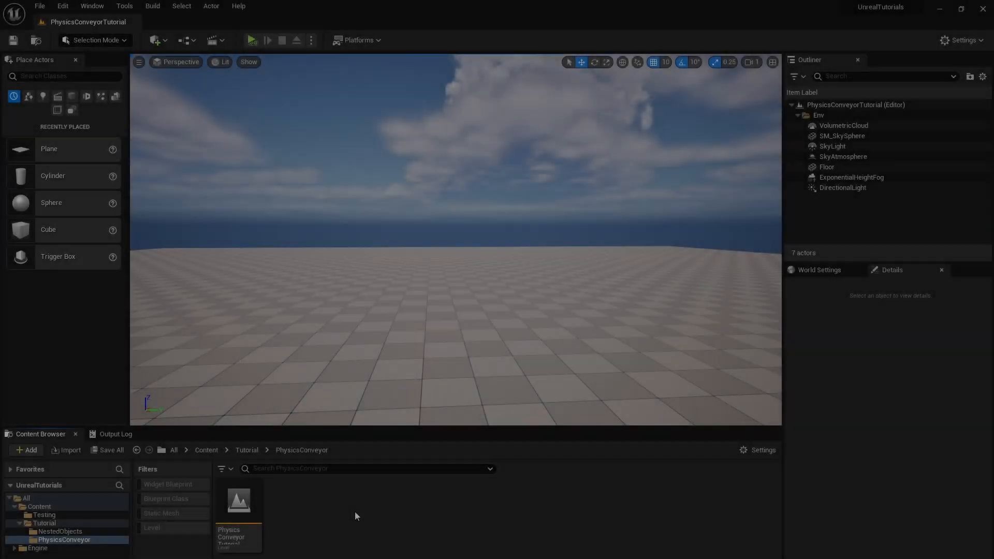
Step: Create an Actor Blueprint class named PhysicsConveyor in the PhysicsConveyor folder and save it
right_click(355, 512)
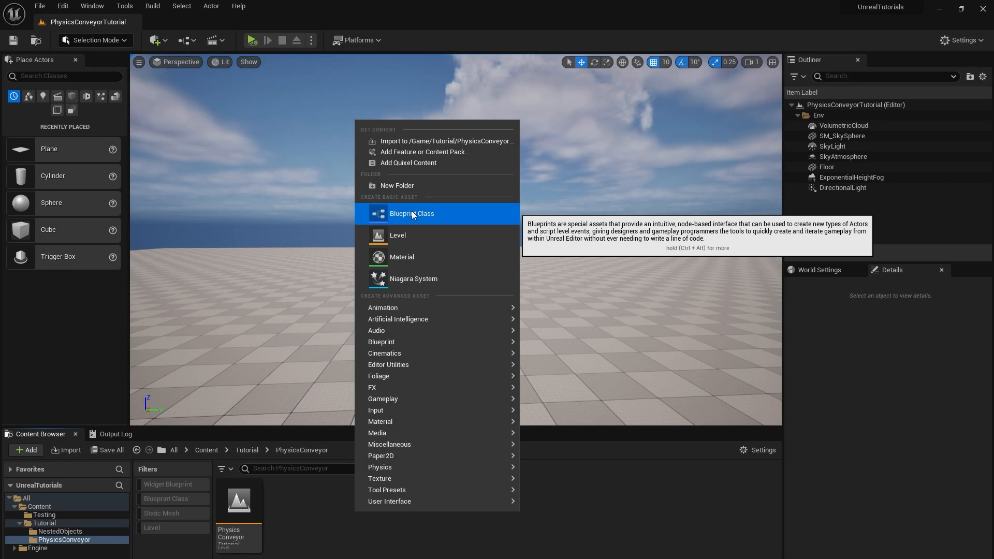
left_click(412, 210)
left_click(407, 229)
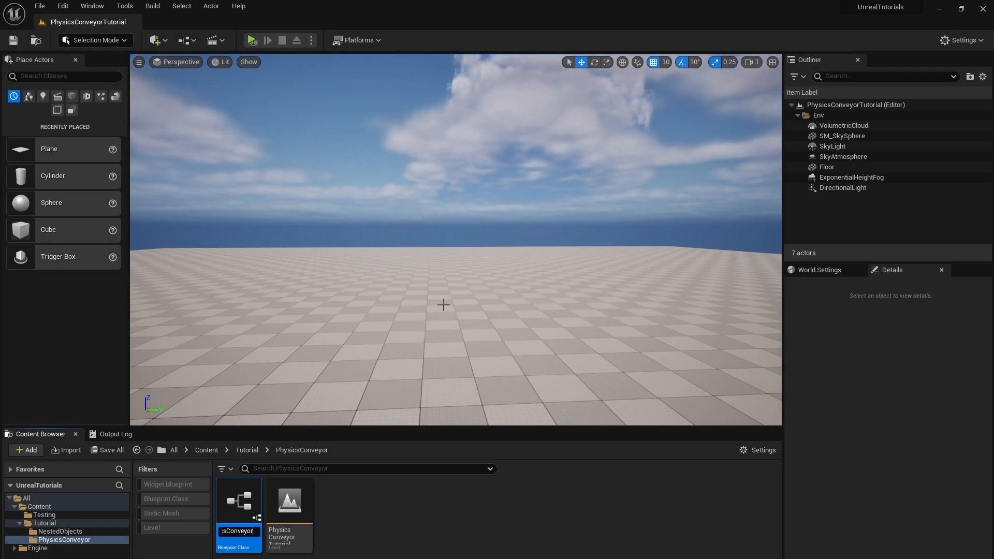
type("PhysicsConveyor")
key("Return")
key("ctrl+s")
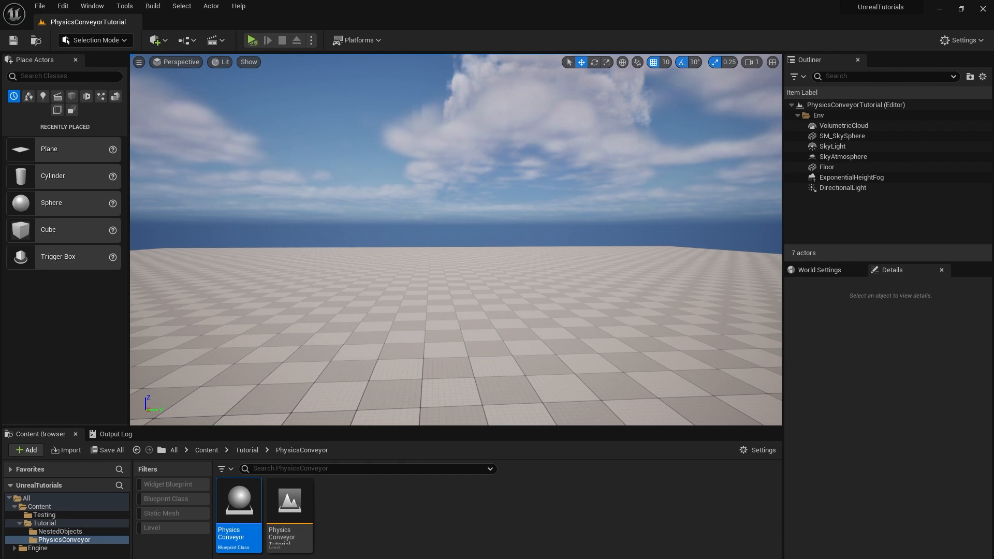
Step: Open the PhysicsConveyor blueprint and add a Scene component named Movement Helper under the default scene root
double_click(239, 513)
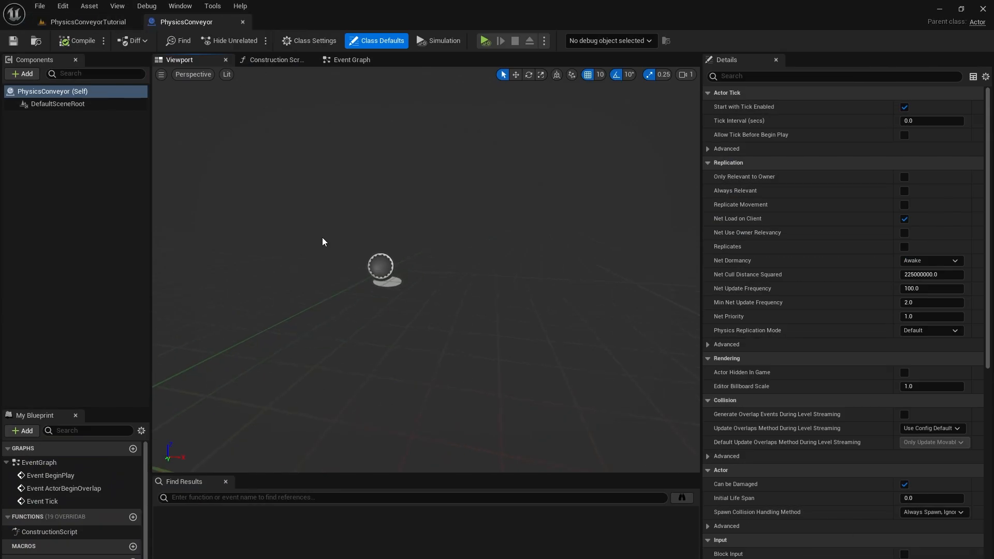
left_click(19, 137)
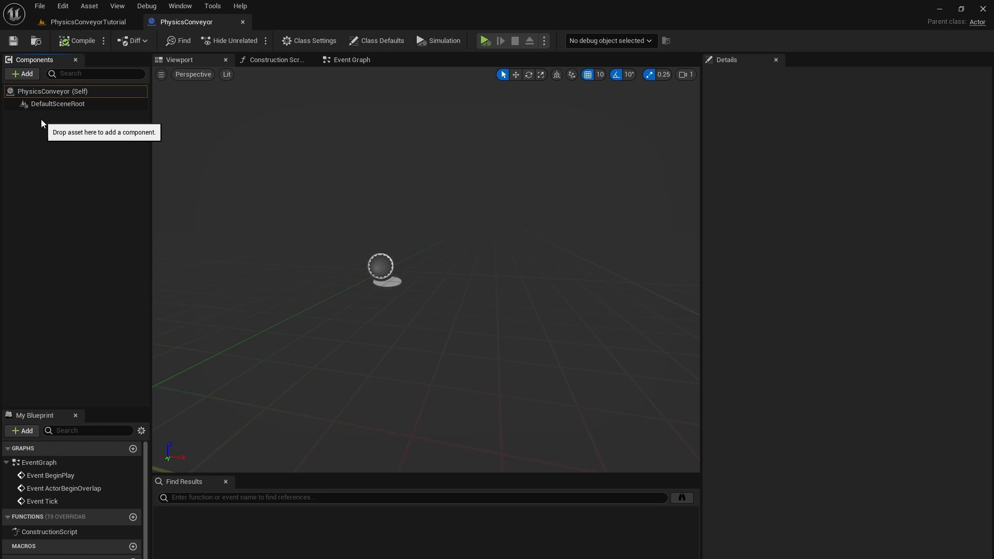
left_click(24, 74)
left_click(39, 205)
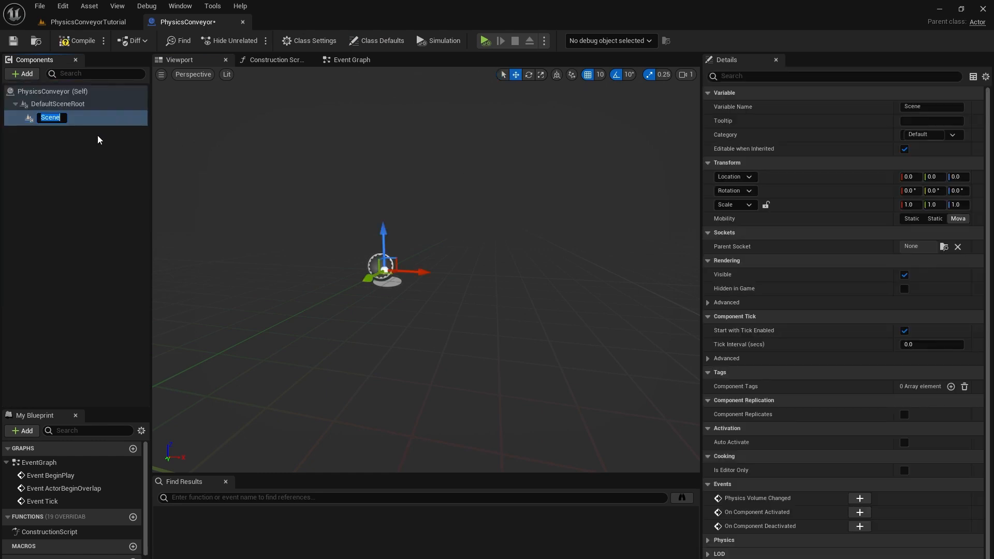
type("Movement Helper")
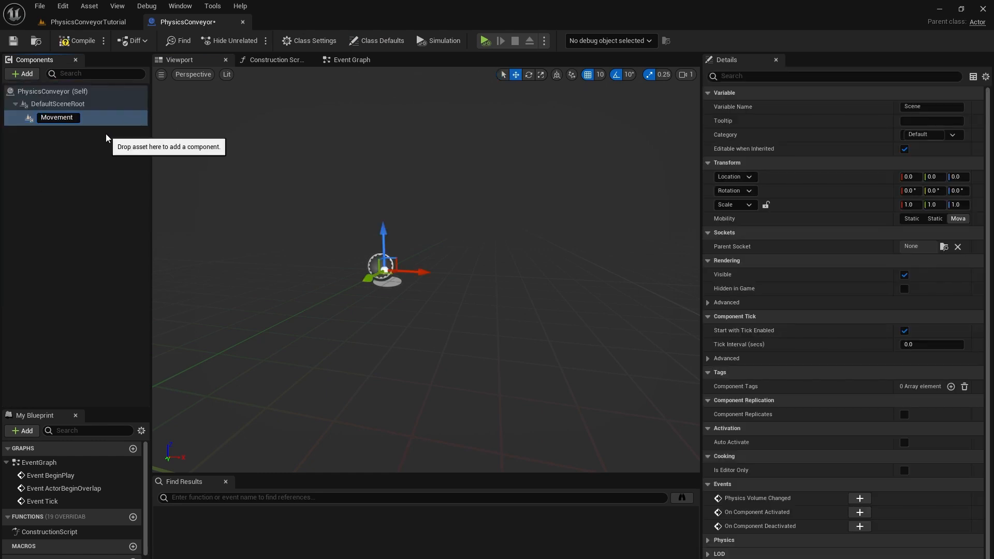
key("Return")
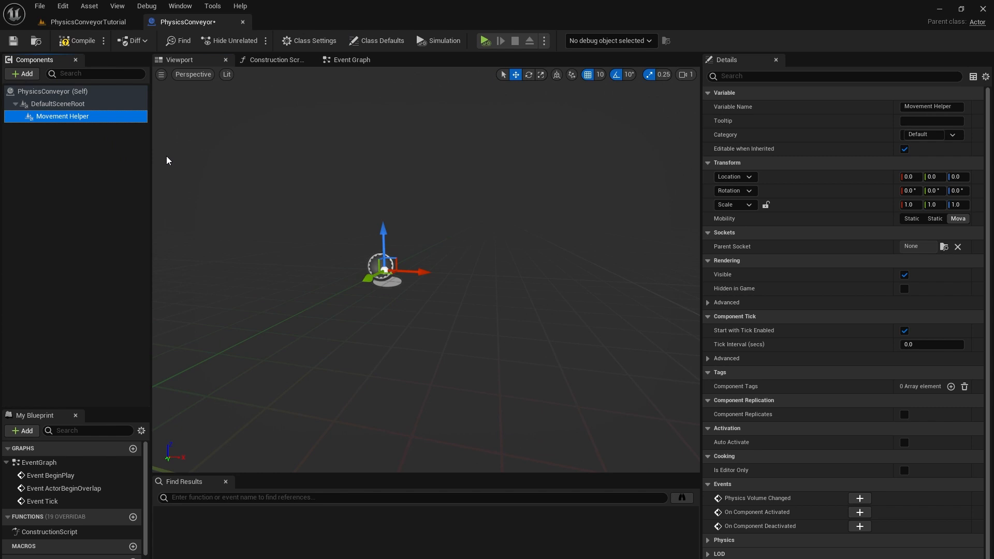
Step: Add a Cube component under Movement Helper and name it Conveyor Collision object
left_click(23, 74)
left_click(45, 198)
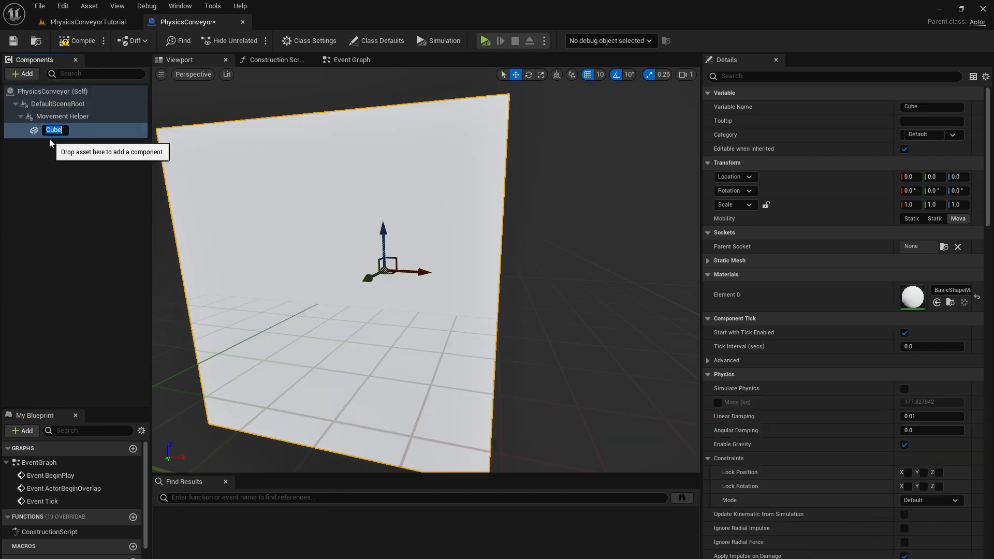
type("Conveyor Collision object")
key("Return")
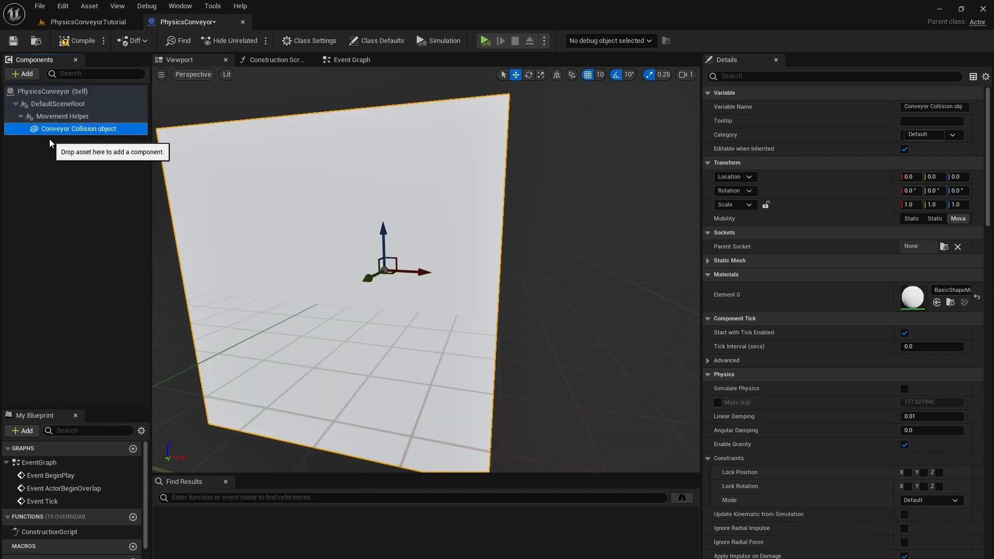
Step: Set the Z scale of the Movement Helper component to 0.0375
left_click(61, 116)
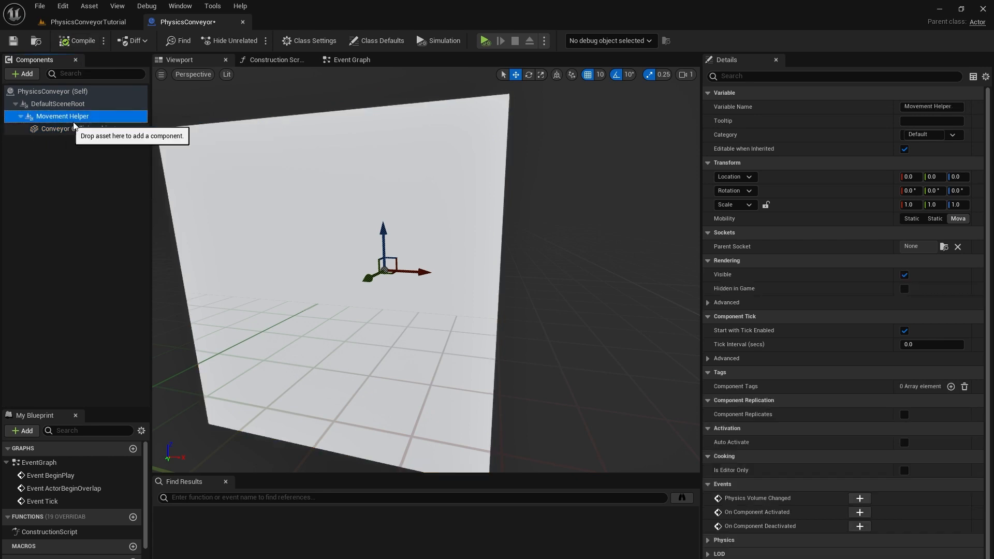
left_click(964, 208)
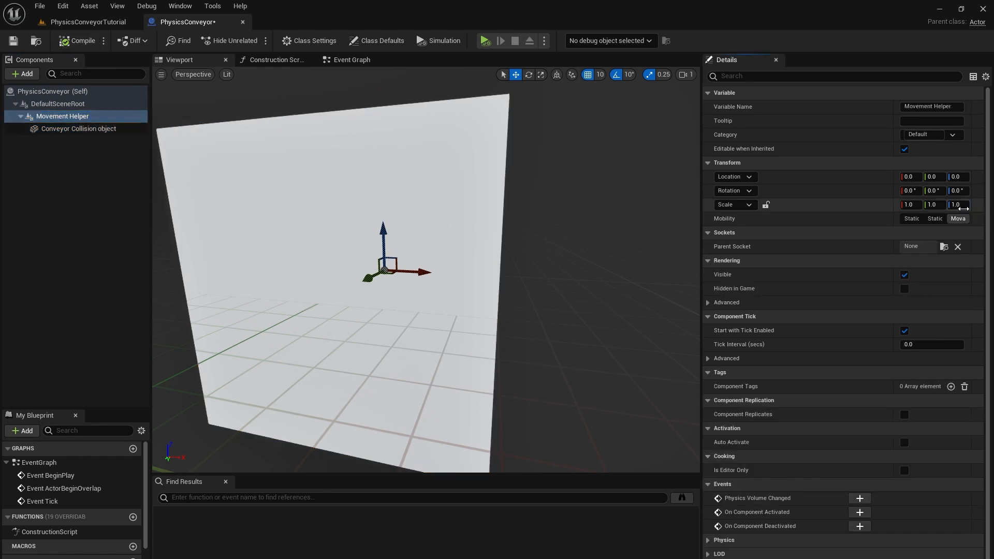
type("0.0375")
key("Return")
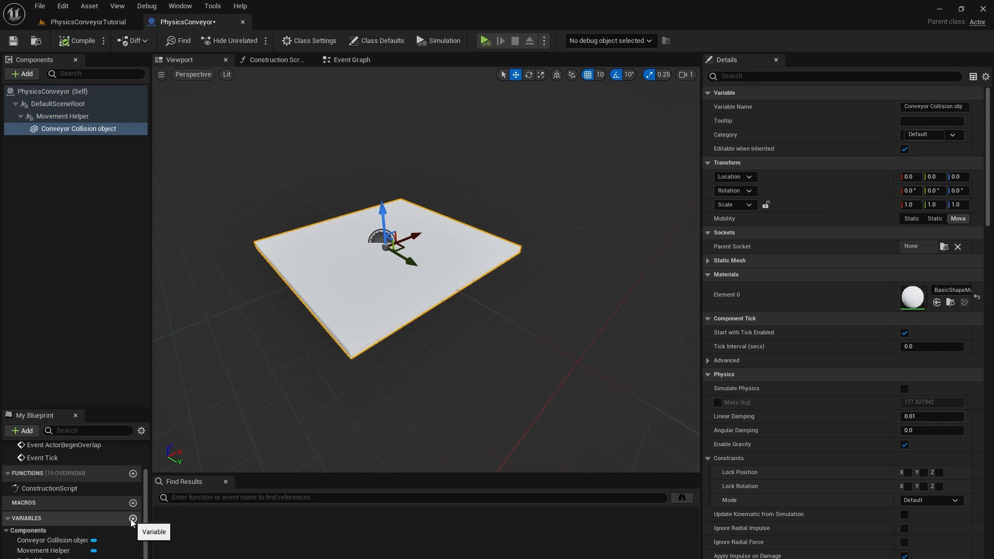
Step: Add a blueprint variable named Size with the Vector 2D type
left_click(133, 519)
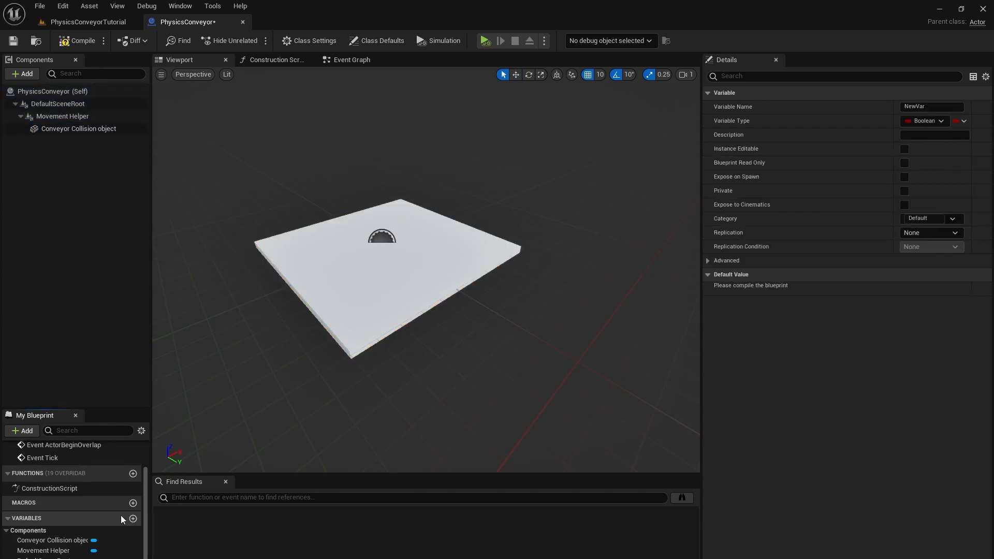
left_click(936, 122)
type("ve")
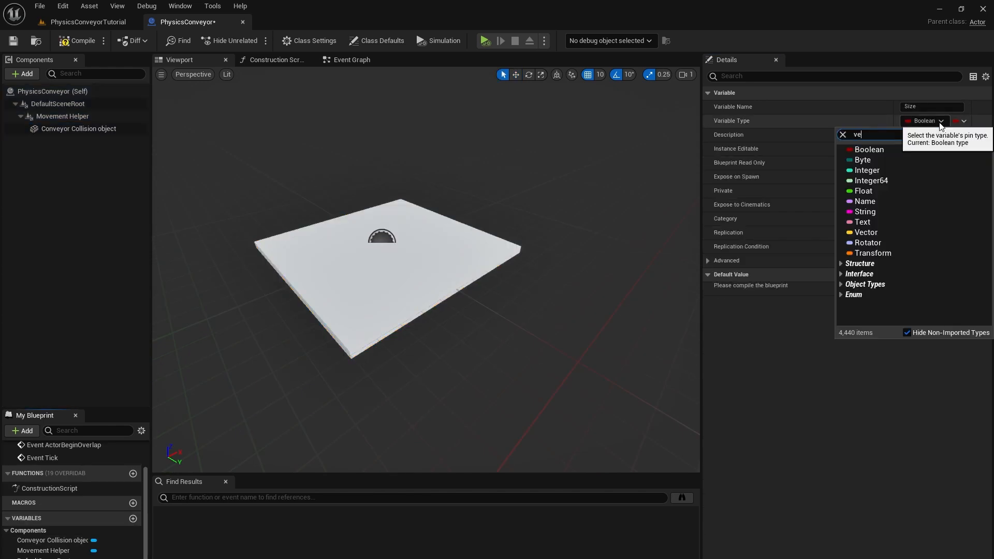
type("ctor2d")
left_click(878, 286)
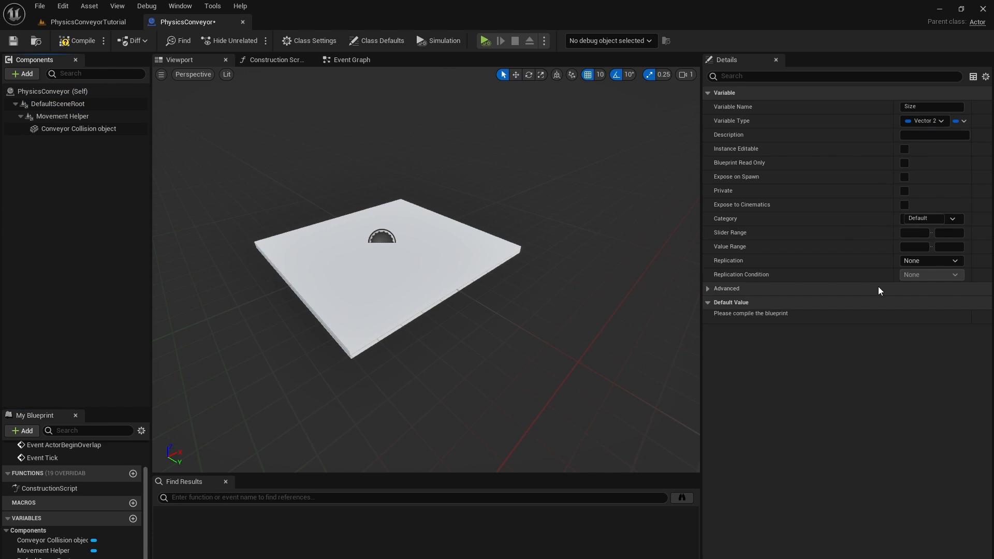
Step: Make the Size variable instance editable and assign it to a new category named Conveyor Settings
left_click(904, 149)
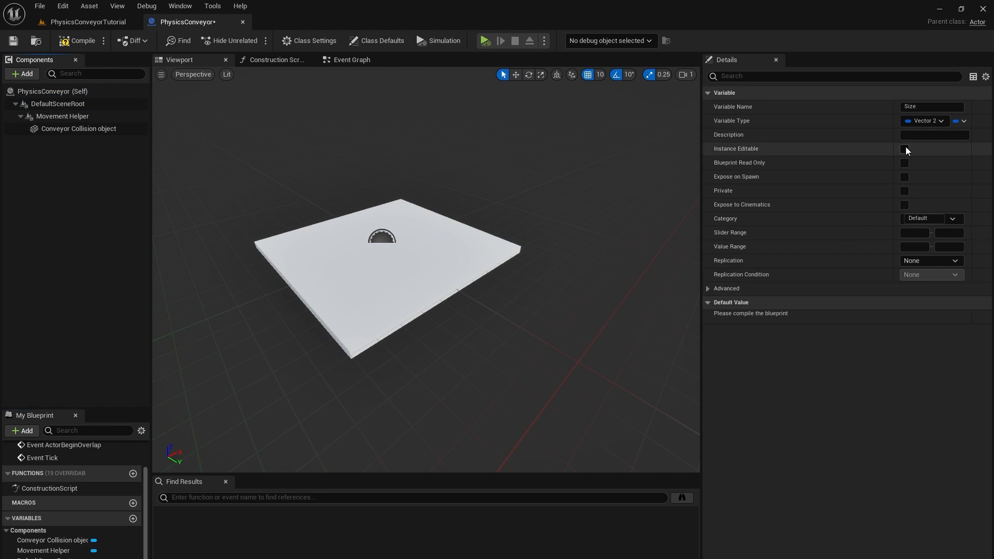
left_click(938, 219)
type("Co")
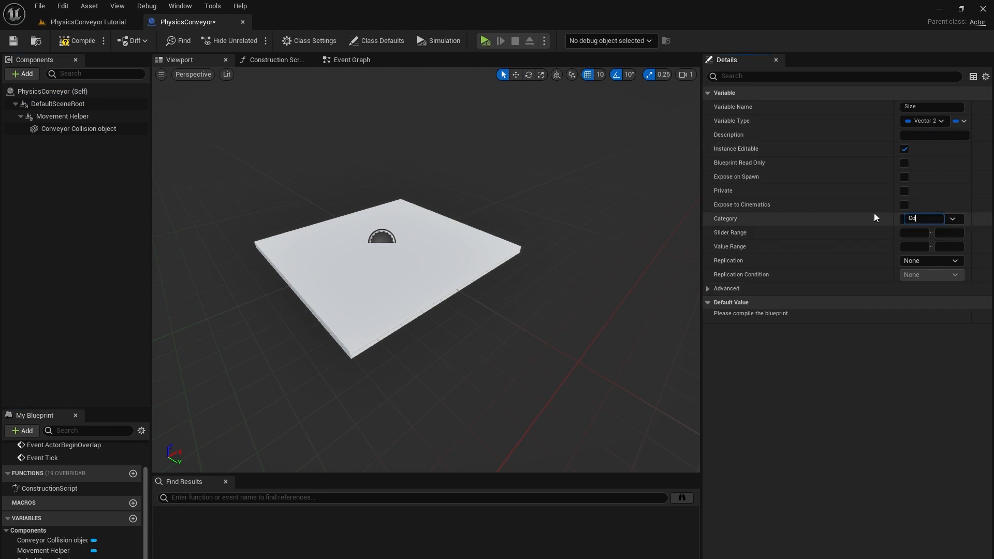
type("nveyor Settings")
key("Return")
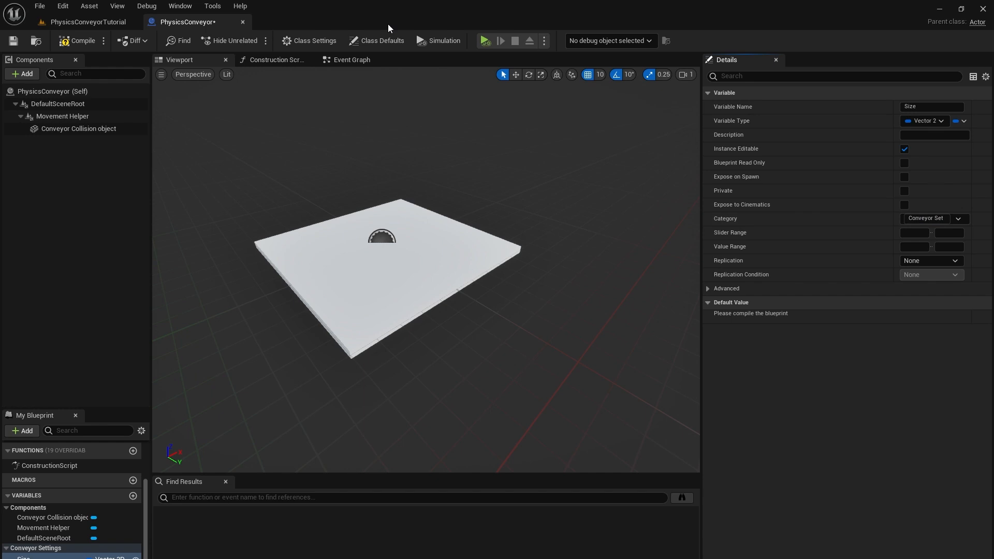
Step: Compile the blueprint, set the Size variable's default value to 1.0 by 1.0, and compile again
left_click(78, 41)
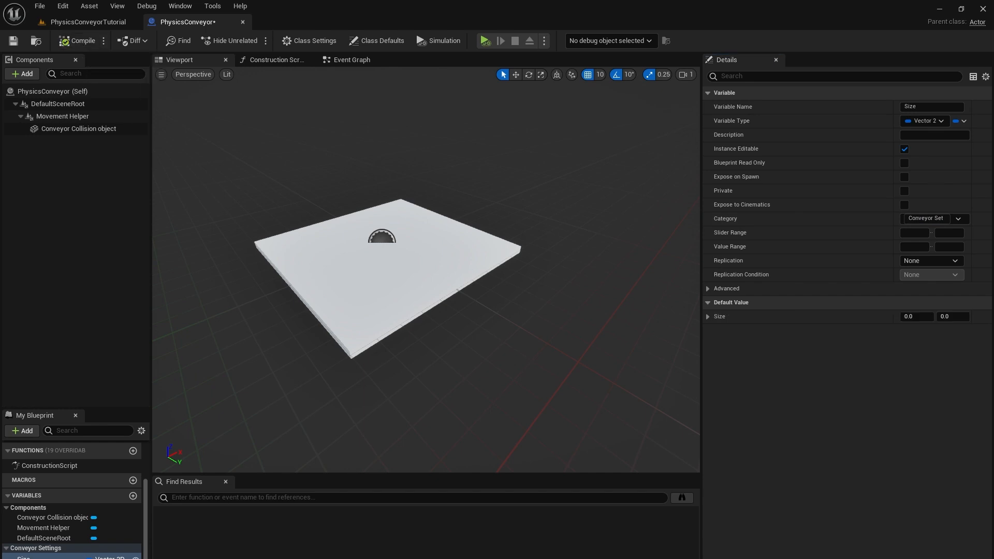
key("Tab")
type("1")
key("Tab")
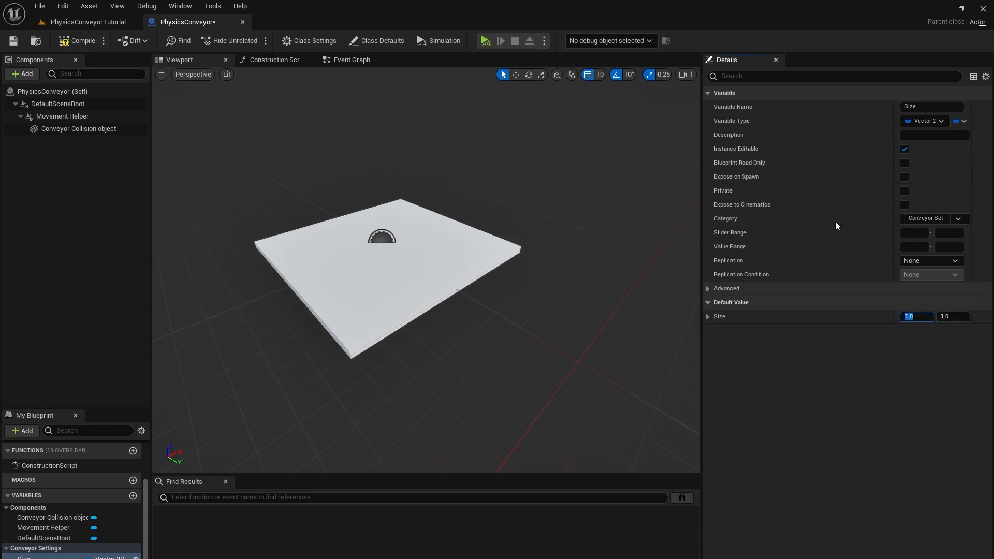
left_click(82, 42)
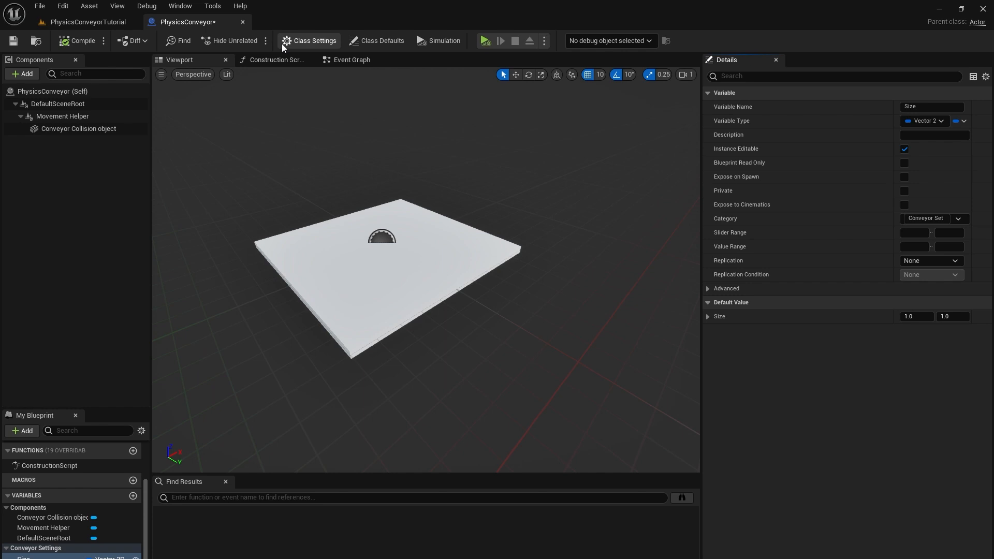
Step: Add a Set Actor Scale 3D node to the Construction Script and connect it to the Construction Script entry node
left_click(278, 58)
scroll(464, 290, "up", 2)
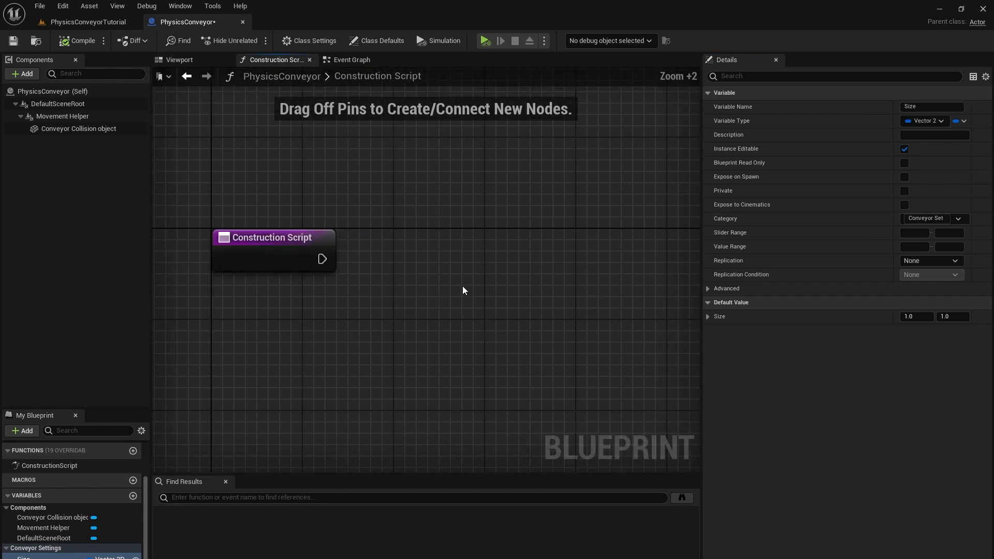
right_click(409, 346)
type("set actor ")
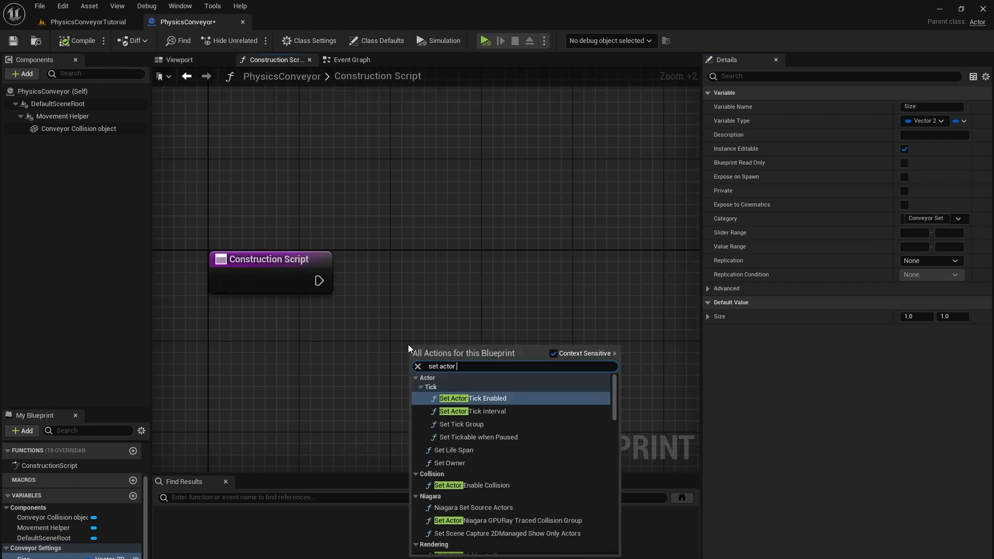
type("scale")
left_click(465, 403)
left_click_drag(437, 346, 392, 246)
right_click_drag(583, 403, 444, 376)
Step: Set the Set Actor Scale 3D node's New Scale 3D to 1.0 for X, Y and Z
left_click(267, 314)
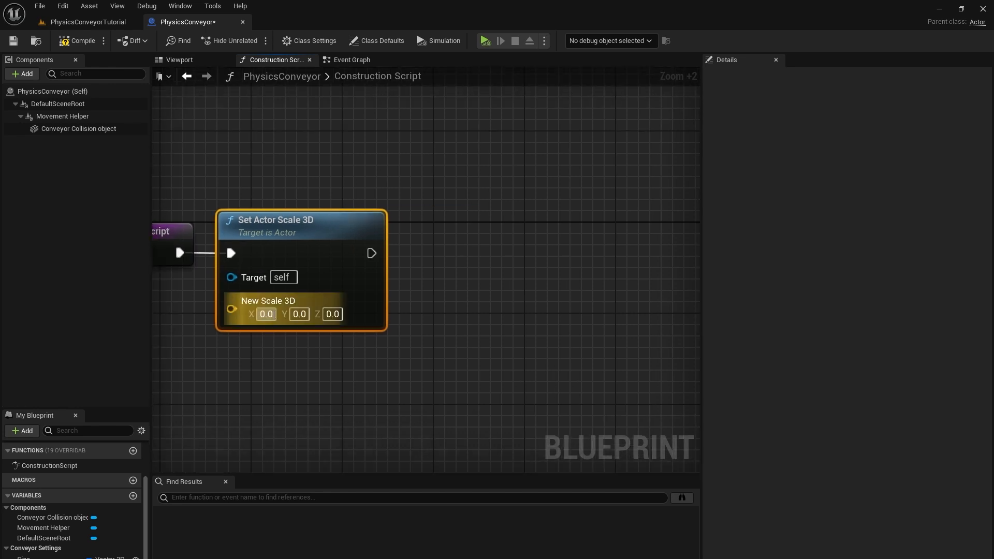
type("1")
left_click(293, 313)
type("1")
left_click(327, 314)
type("1")
left_click(421, 347)
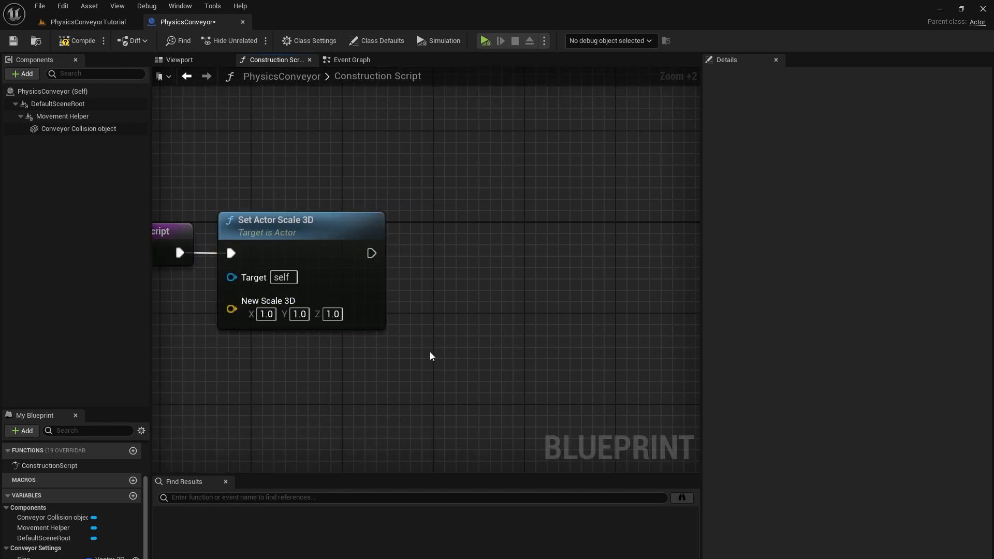
Step: Add a Set Relative Scale 3D node for the Movement Helper and run it after Set Actor Scale 3D
right_click(453, 351)
type("set relative sca")
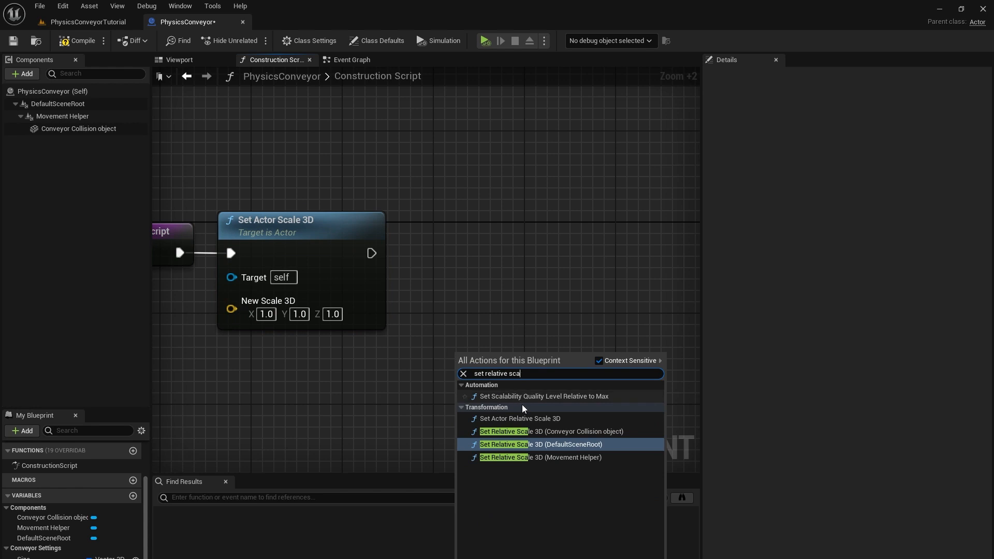
left_click(535, 457)
left_click_drag(478, 362, 445, 212)
left_click(499, 365)
left_click_drag(372, 253, 425, 254)
left_click_drag(367, 345, 494, 417)
Step: Split the New Scale 3D pin and a Size getter, feeding Size X and Y into the matching scale inputs
right_click(425, 306)
left_click(444, 350)
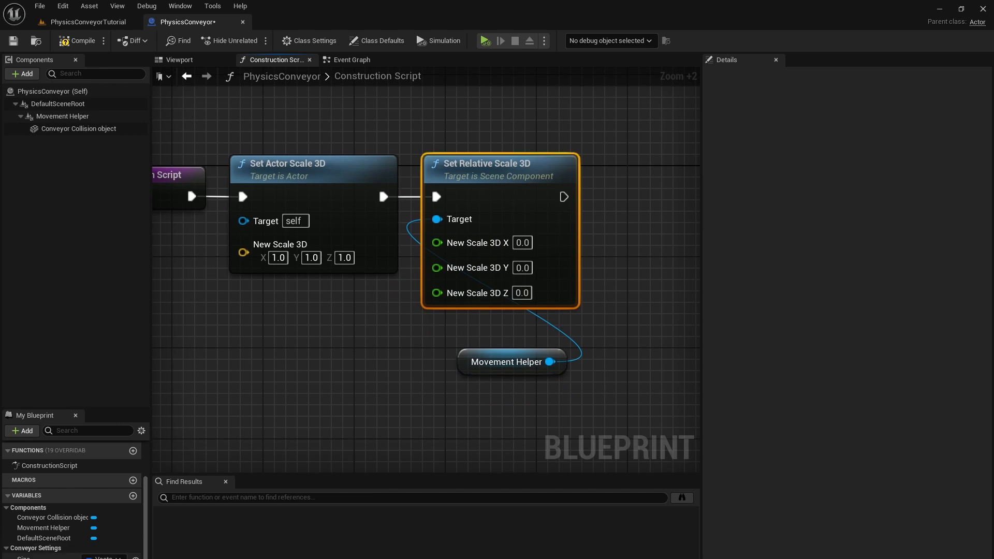
left_click_drag(23, 558, 348, 351, "ctrl")
right_click(420, 318)
left_click(445, 360)
left_click_drag(409, 339, 437, 242)
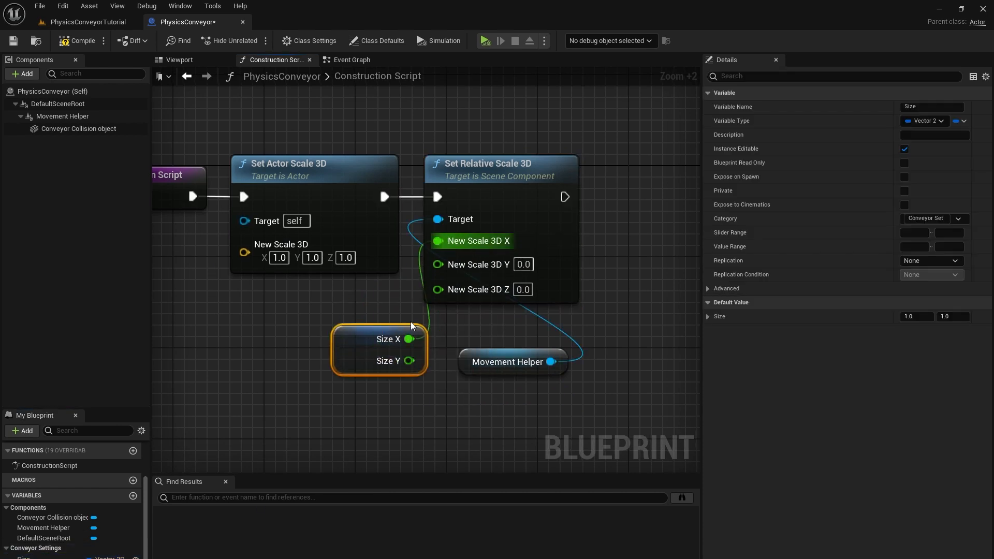
left_click_drag(409, 361, 438, 263)
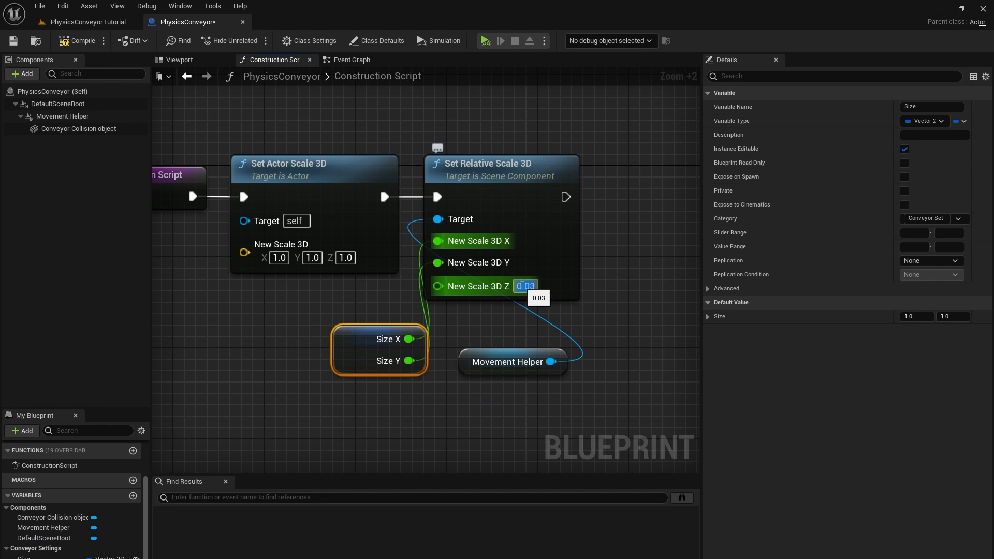
Step: Set New Scale 3D Z to 0.03 and arrange the Size and Movement Helper getters beneath the Set Relative Scale 3D node
left_click(394, 310)
left_click_drag(372, 349, 475, 327)
left_click_drag(497, 362, 486, 373)
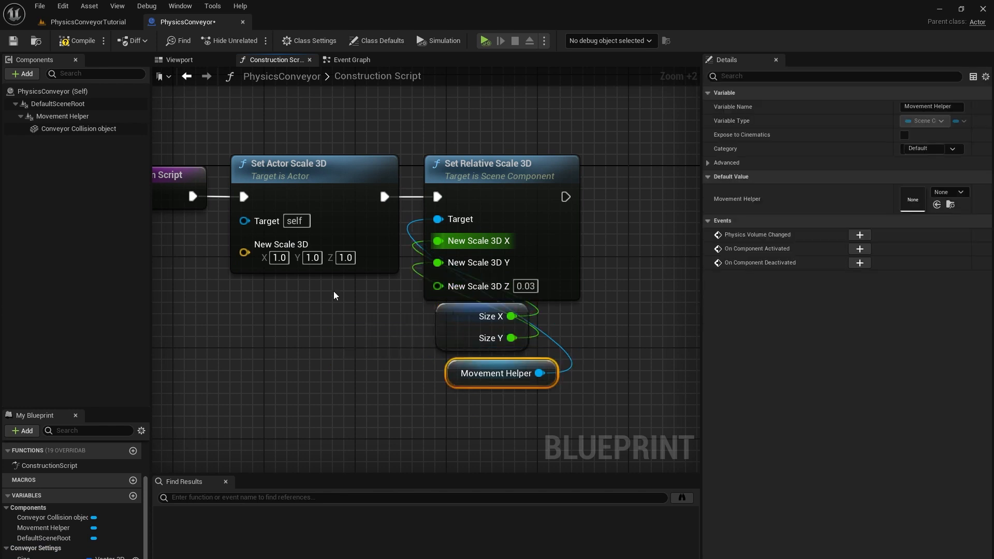
Step: Compile the blueprint and place a PhysicsConveyor raised above the floor in the PhysicsConveyorTutorial level
left_click(77, 40)
left_click(103, 22)
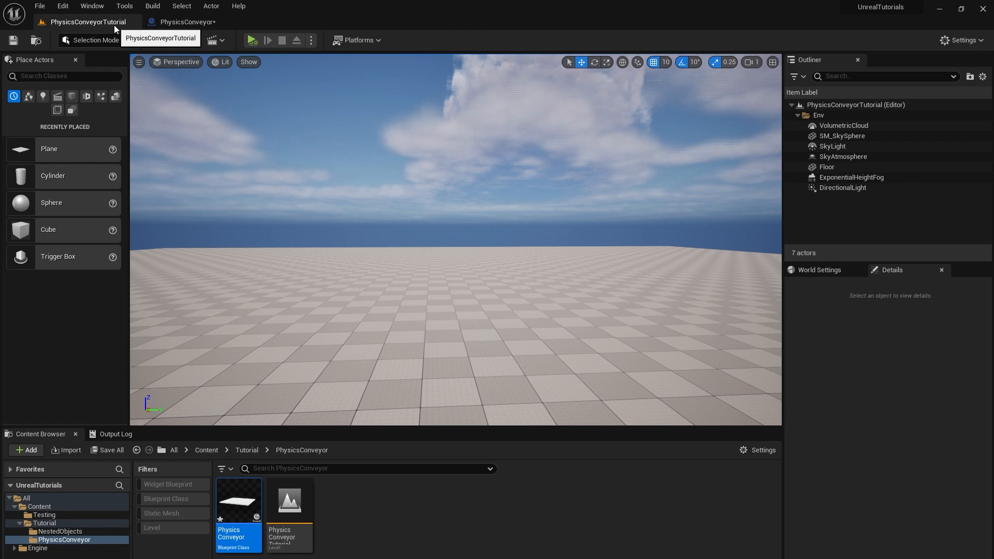
left_click_drag(247, 516, 400, 382)
left_click_drag(399, 351, 399, 263)
Step: Stretch the placed conveyor through its Size setting to about 2.97 by 1.03
key("a")
right_click_drag(399, 263, 492, 295)
key("w")
left_click_drag(898, 431, 947, 431)
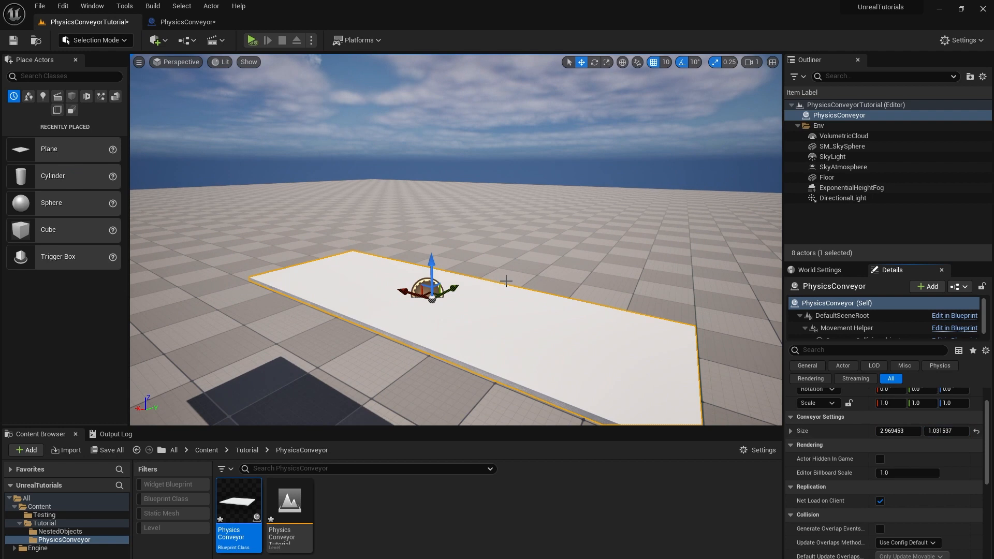
Step: Move the Conveyor Collision object to an X location of 50.0 in the PhysicsConveyor blueprint and compile
left_click(201, 25)
left_click(174, 60)
left_click(72, 129)
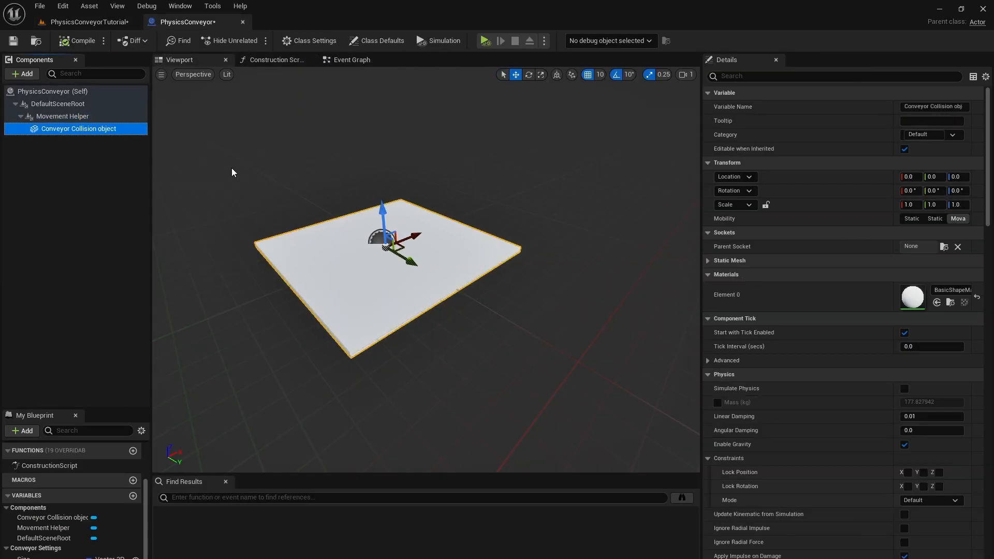
left_click_drag(408, 240, 479, 221)
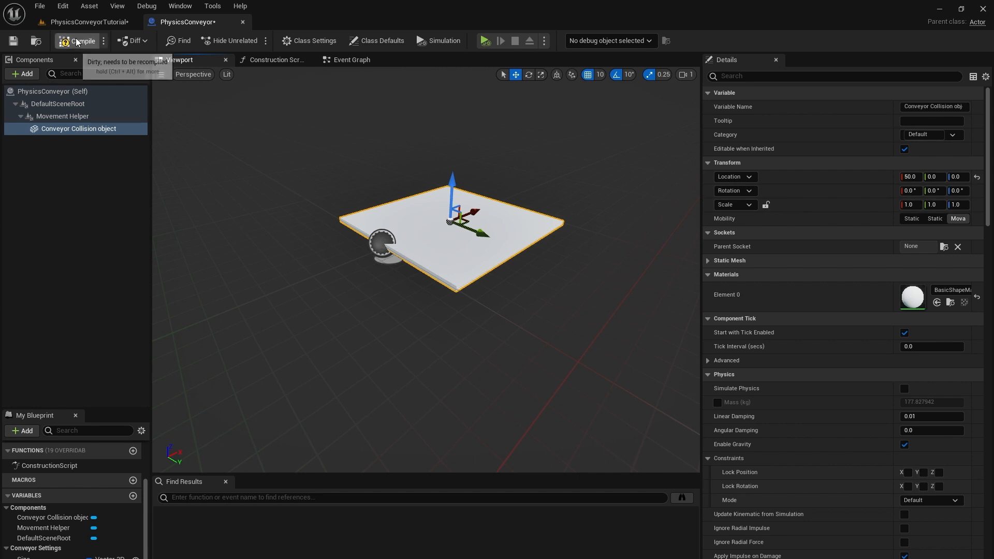
Step: Reduce the placed conveyor's Size X in the level to about 1.16
left_click(82, 25)
mouse_move(897, 431)
left_mouse_down()
mouse_move(909, 431)
mouse_move(854, 431)
mouse_move(911, 431)
mouse_move(885, 432)
left_mouse_up()
Step: Add a Set Relative Location node for the Movement Helper in the blueprint's Event Graph and drive it from Event Tick
left_click(187, 22)
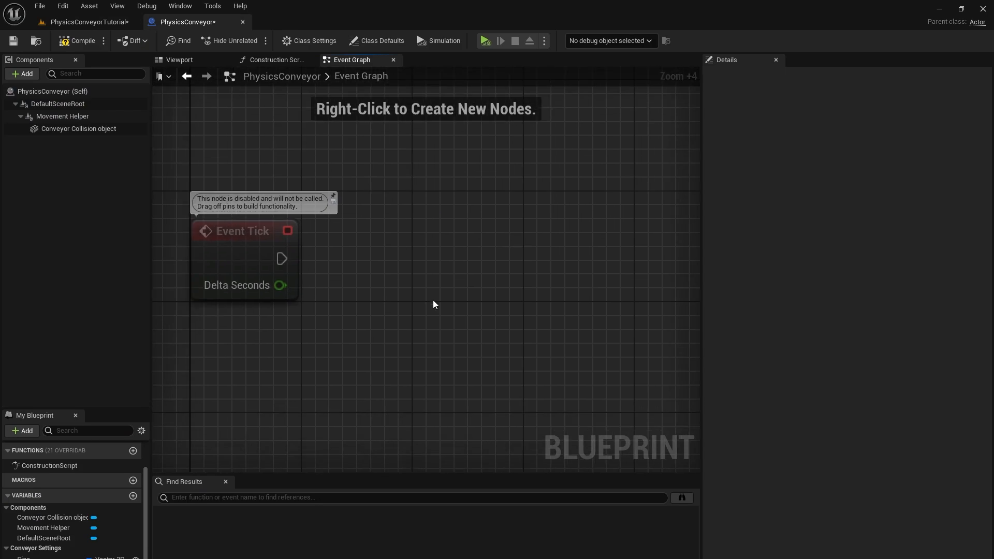
right_click(434, 300)
type("set relative loc")
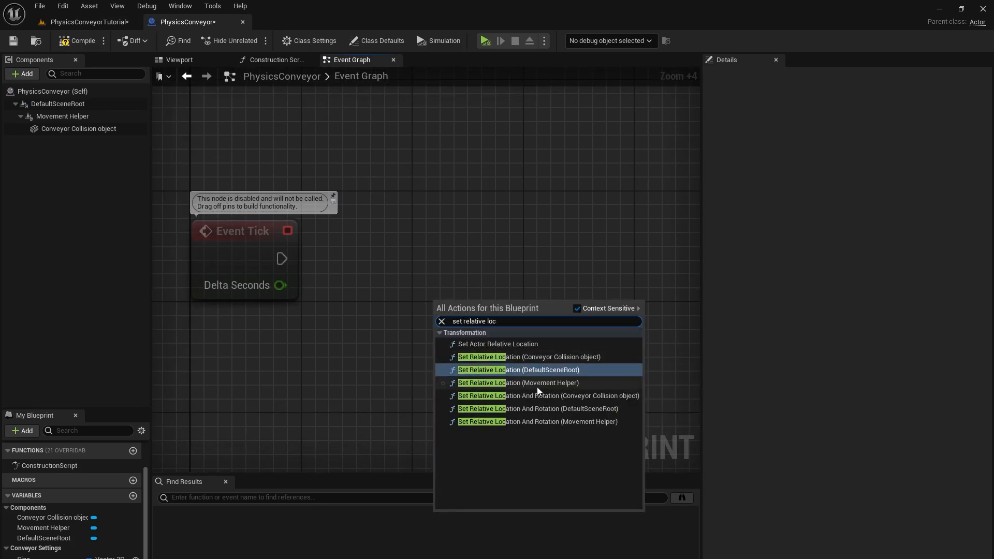
left_click(537, 385)
scroll(398, 243, "down", 5)
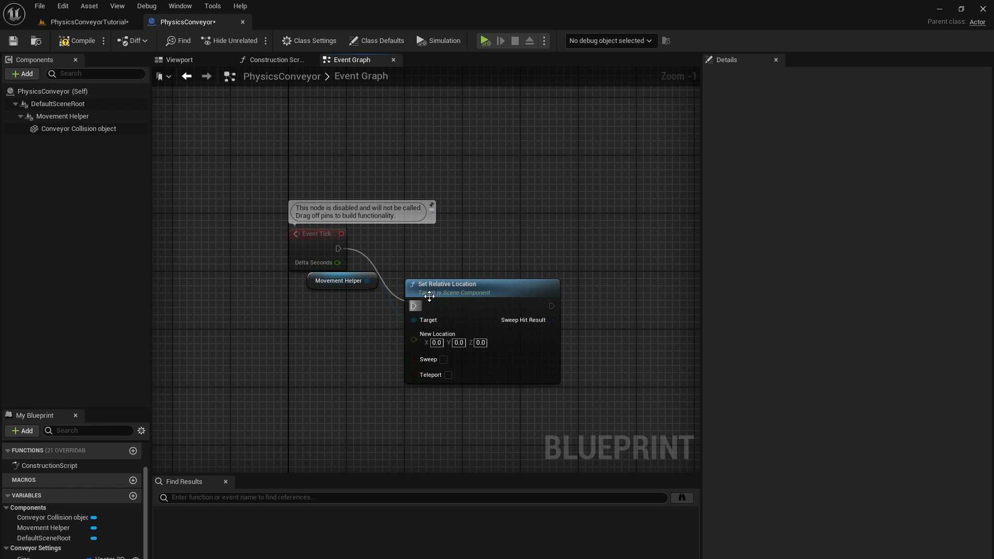
left_click_drag(429, 296, 401, 238)
left_click_drag(331, 282, 444, 346)
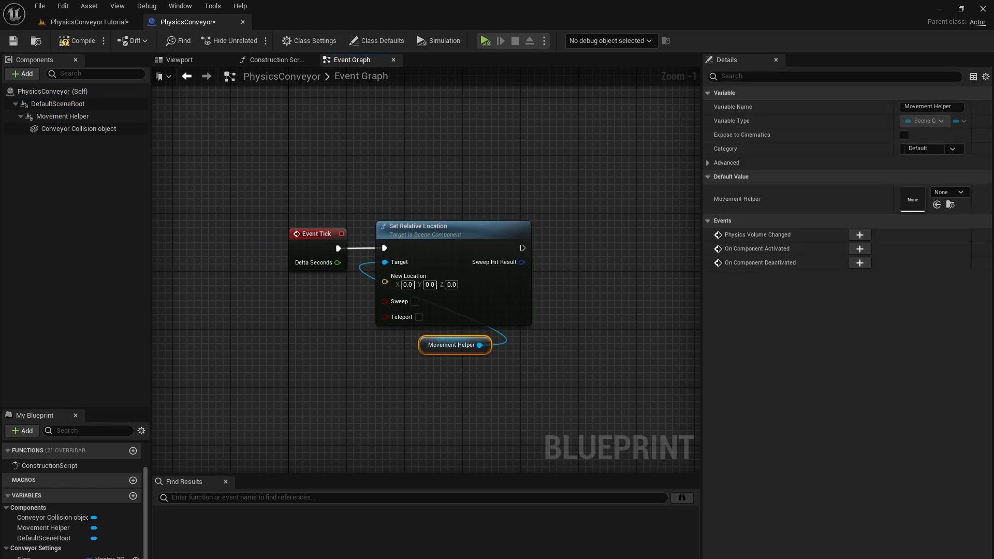
Step: Add a Flip Flop node after the Set Relative Location node and align it with the execution line
right_click_drag(540, 271, 371, 254)
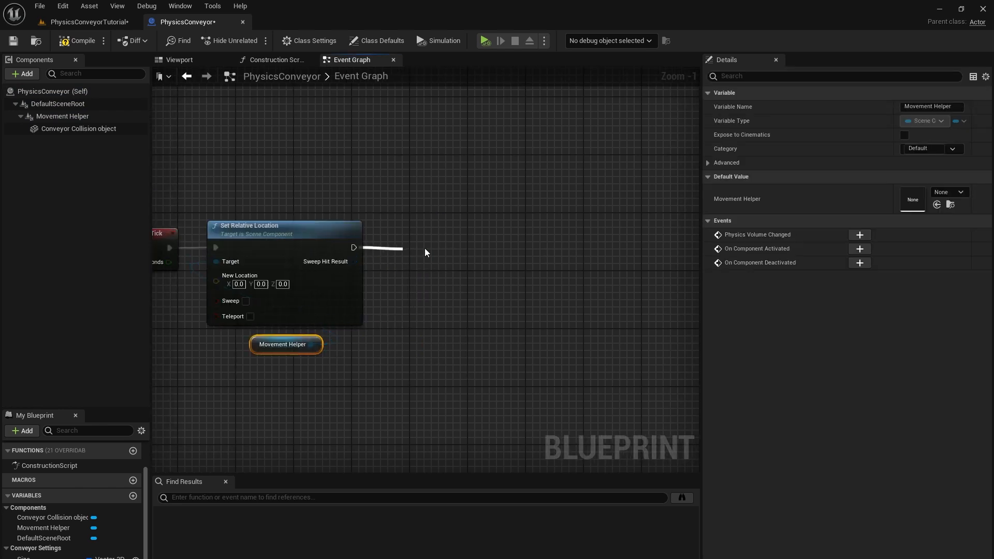
left_click_drag(425, 249, 425, 249)
type("flip")
key("Return")
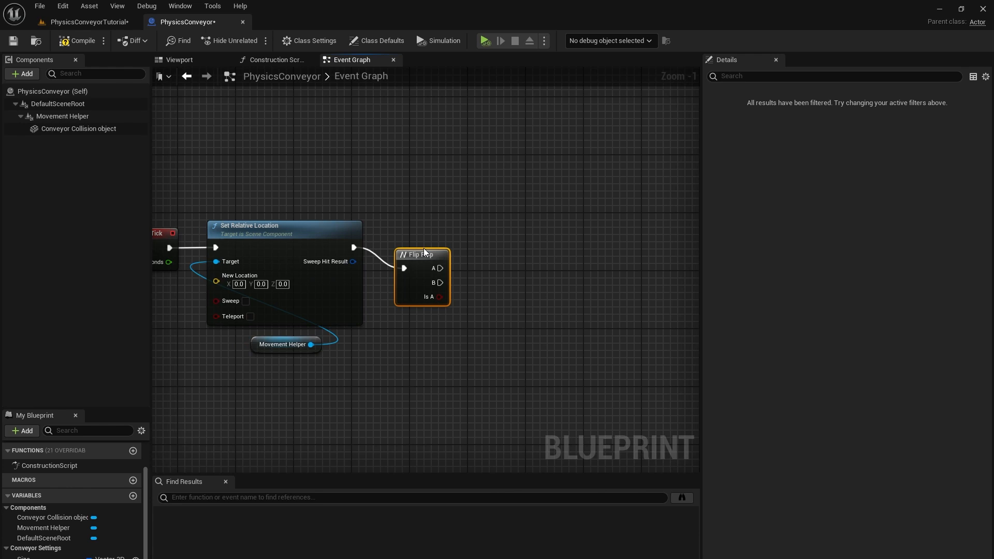
left_click_drag(425, 252, 409, 235)
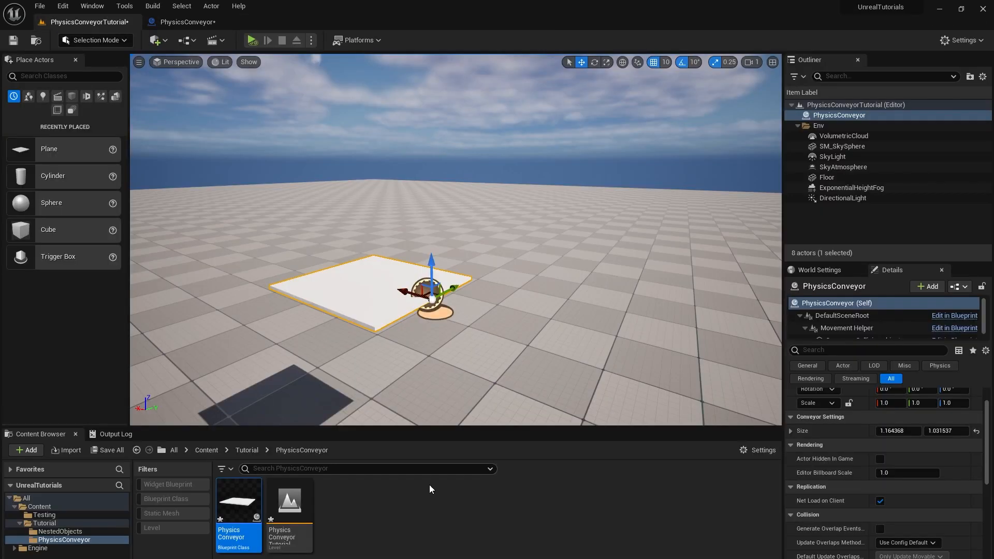
Step: Create a Physical Material asset named ZeroFriction in the PhysicsConveyor content folder
right_click(373, 504)
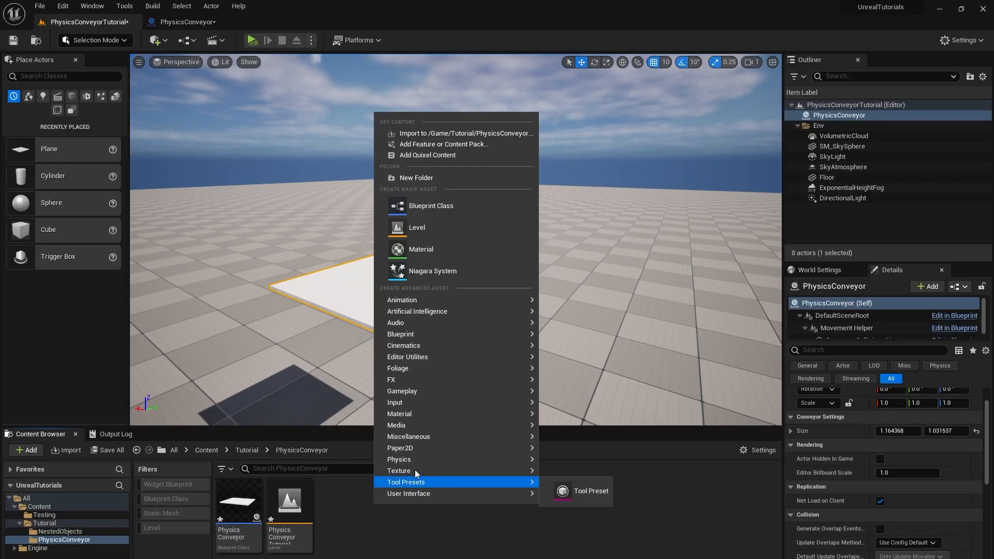
mouse_move(401, 459)
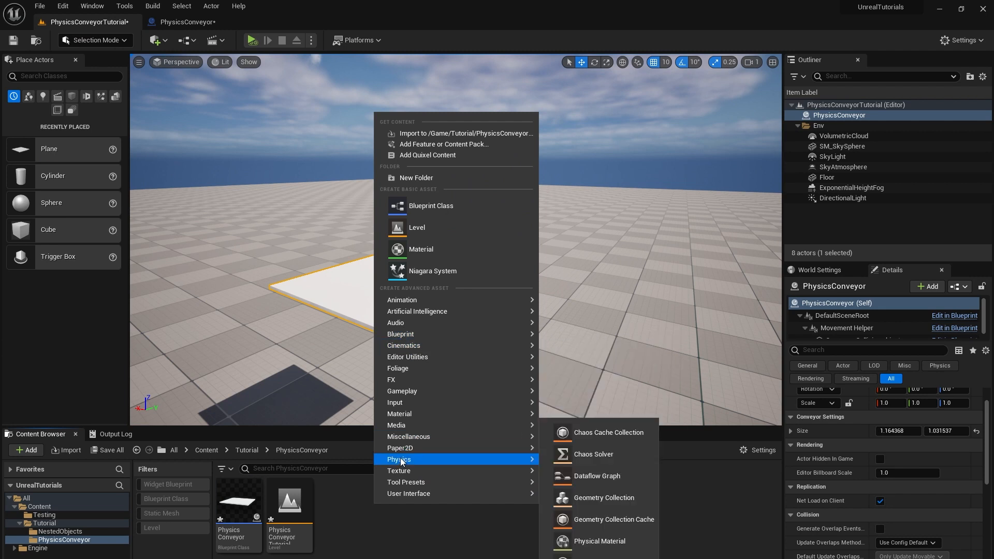
left_click(599, 541)
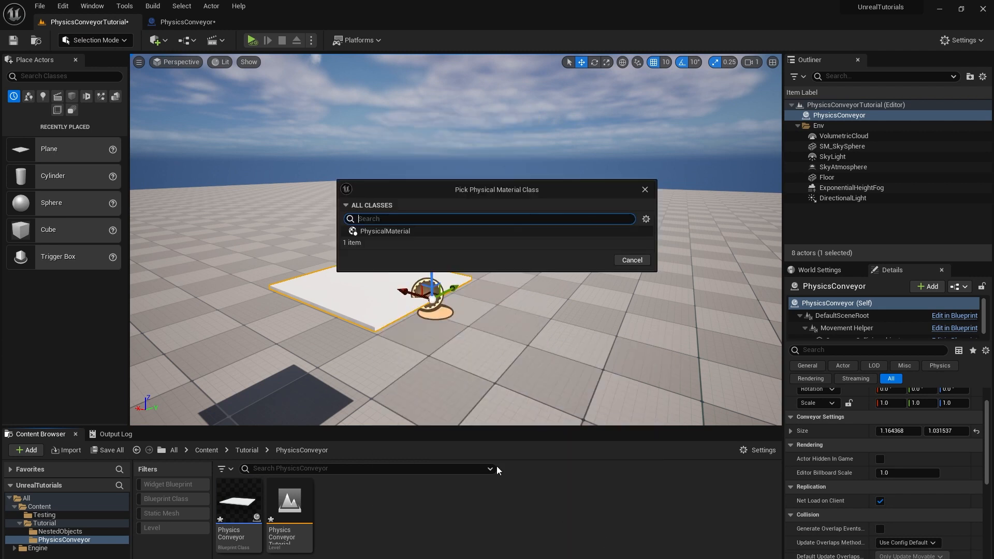
left_click(518, 231)
left_click(590, 260)
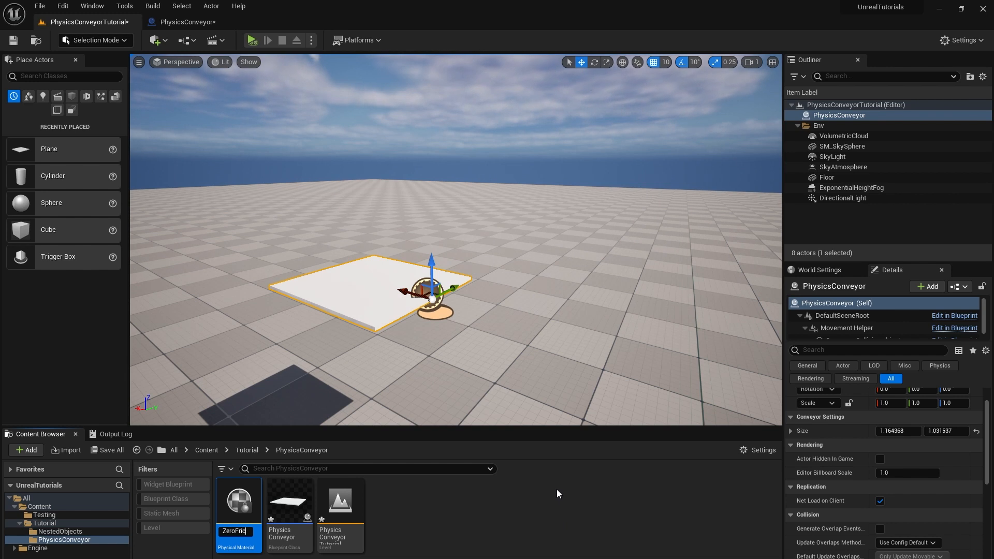
key("Return")
Step: Set the ZeroFriction material's Friction and Restitution to 0
double_click(340, 501)
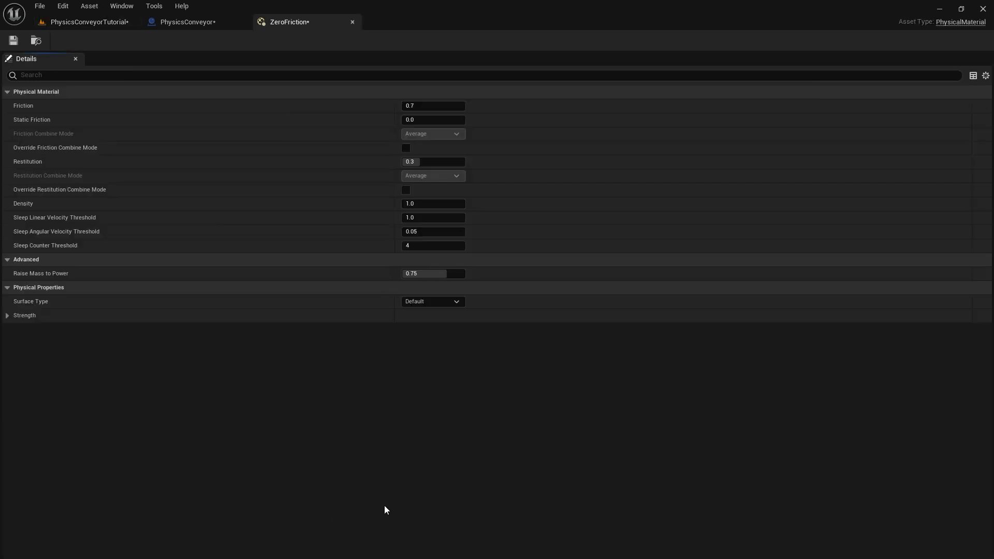
left_click(433, 107)
type("0")
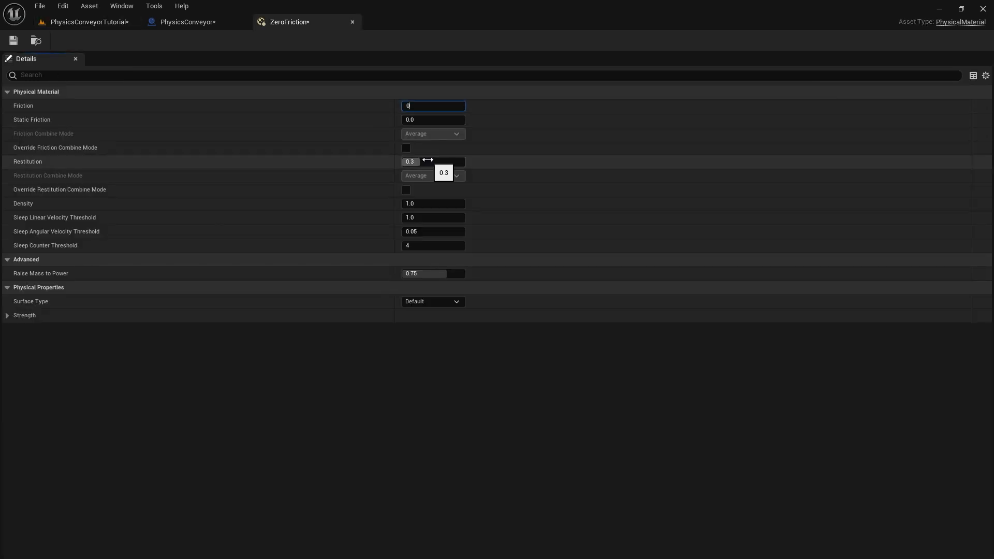
left_click(428, 161)
type("0")
left_click(473, 398)
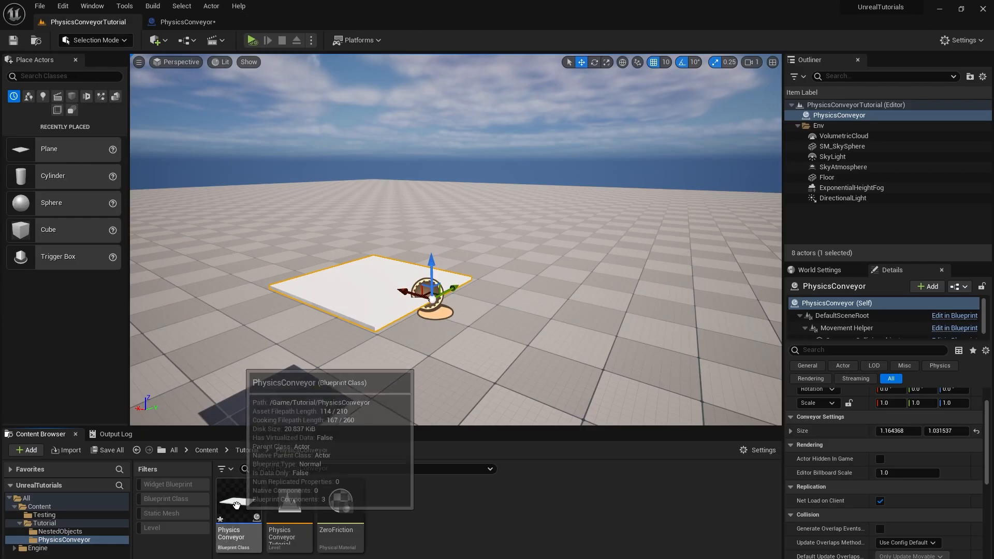
Step: Add a Set PhysicalMaterial Override node for the Conveyor Collision object to the PhysicsConveyor Event Graph
double_click(242, 506)
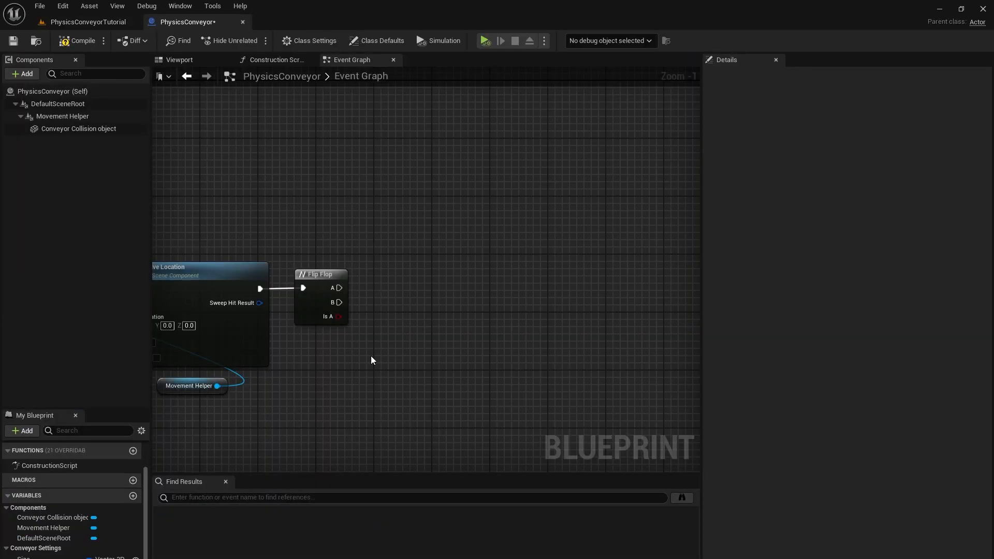
right_click(453, 351)
type("set p")
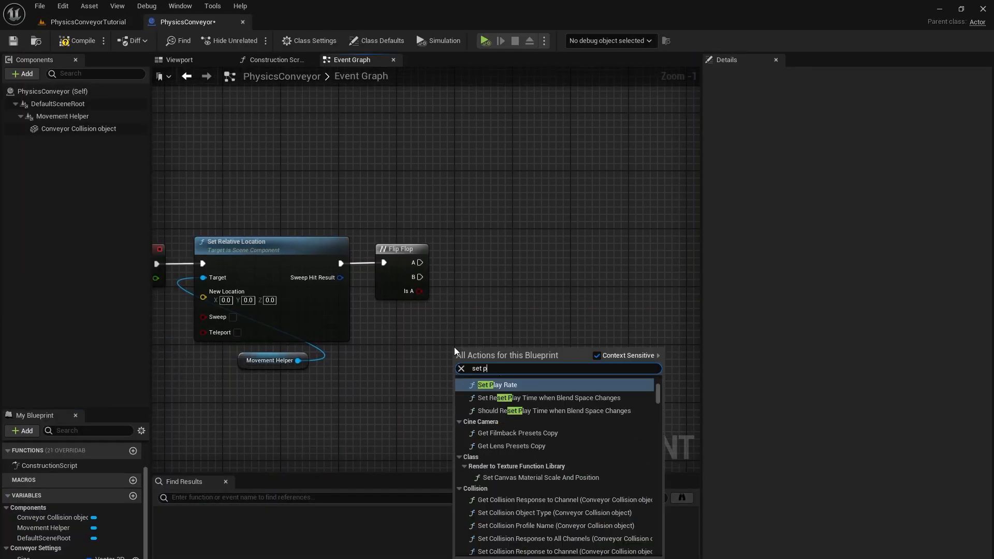
type("hysics material")
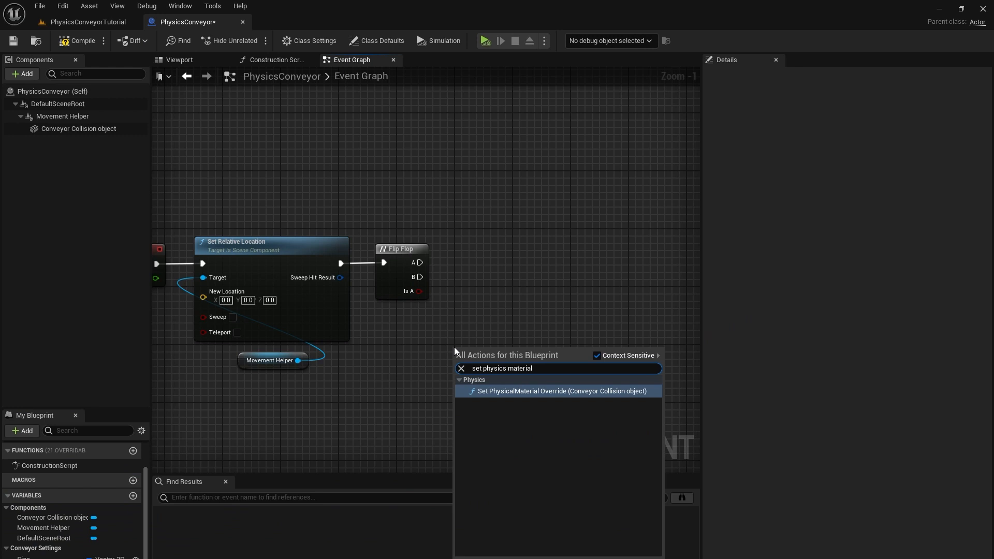
left_click(505, 392)
Step: Connect the Flip Flop's A output to Set PhysicalMaterial Override and assign ZeroFriction as its New Phys Material
left_click(515, 323)
left_click_drag(404, 337, 507, 445)
left_click_drag(420, 444, 488, 362)
left_click_drag(498, 351, 505, 242)
left_click_drag(420, 265, 464, 263)
left_click_drag(508, 241, 516, 148)
left_click(508, 207)
left_click(539, 275)
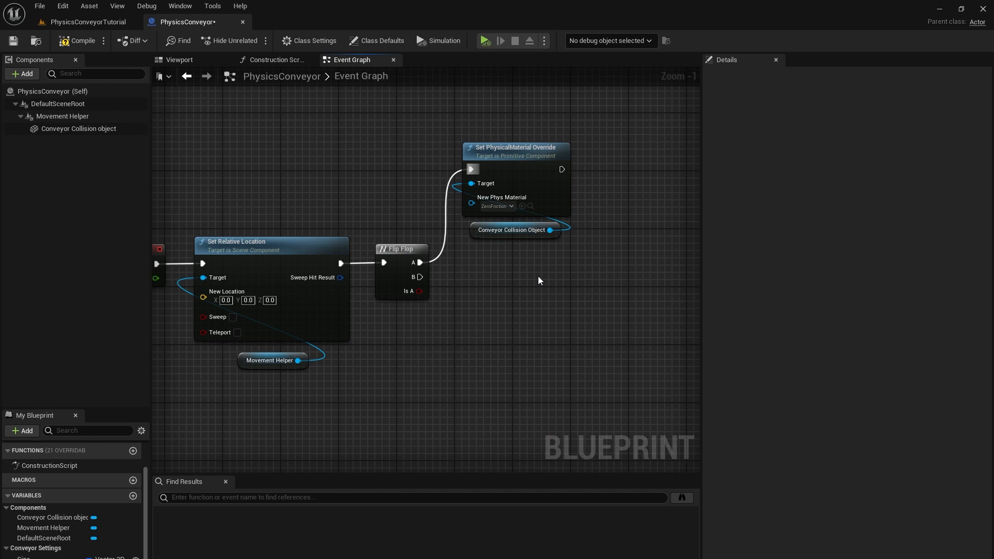
Step: Add a Move Component To node and connect its Move input to the output of Set PhysicalMaterial Override
right_click_drag(596, 279, 447, 284)
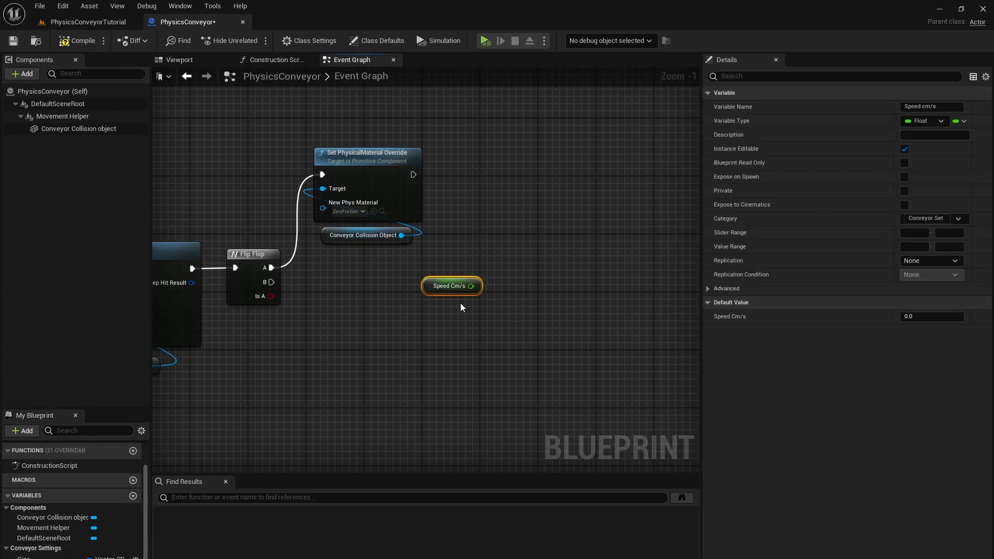
right_click_drag(537, 236, 448, 240)
right_click(449, 240)
type("move comp")
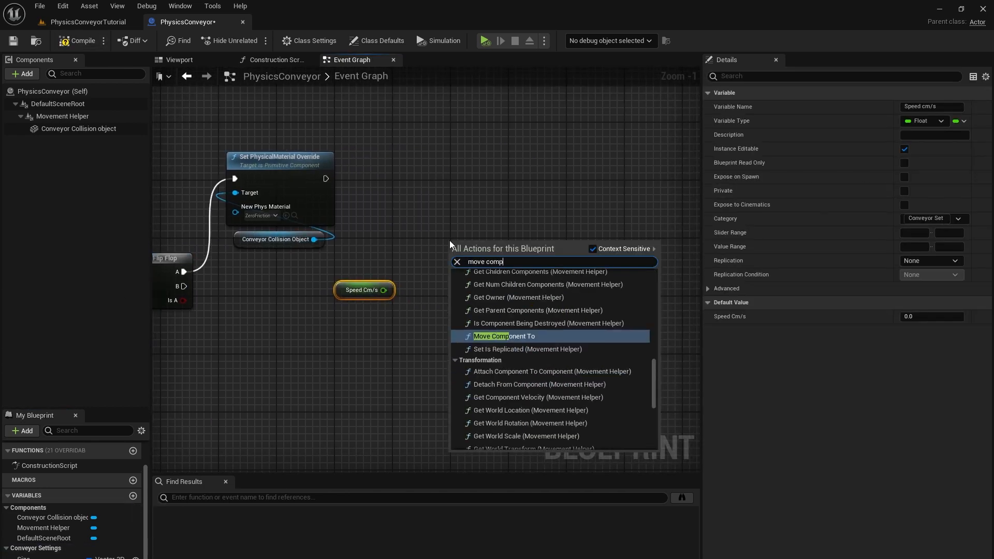
type("onent")
key("Return")
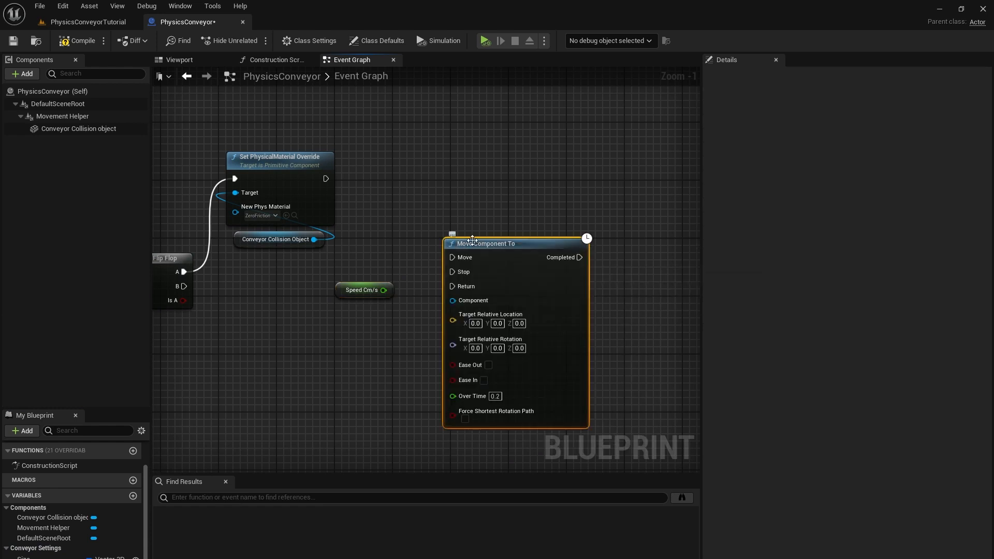
left_click_drag(472, 241, 472, 154)
left_click_drag(326, 178, 453, 170)
left_click_drag(483, 158, 497, 167)
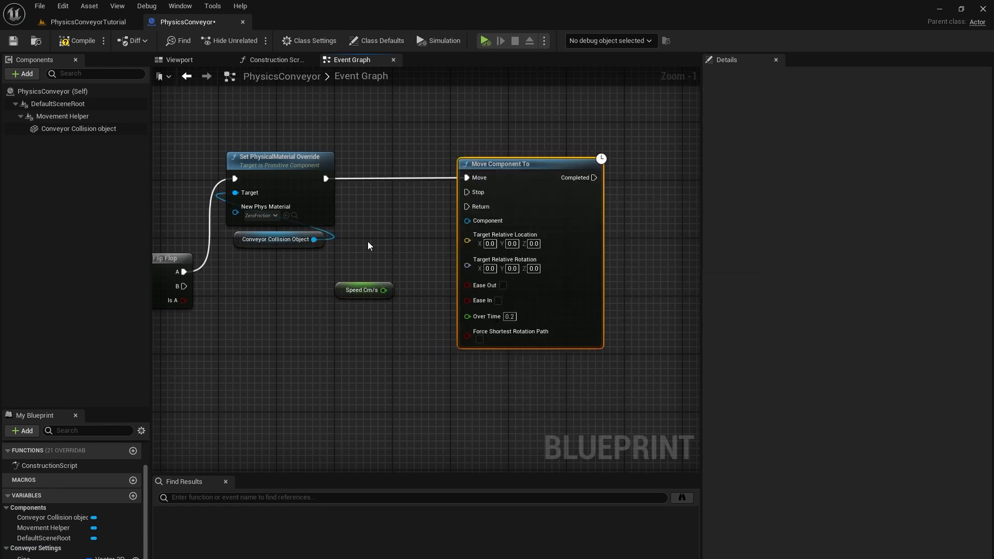
Step: Split Move Component To's Target Relative Location, connect Speed Cm/s to its X input, set Over Time to 1.0, and place the variable below the node
right_click_drag(364, 328, 320, 287)
left_click_drag(305, 250, 291, 286)
left_click(427, 196)
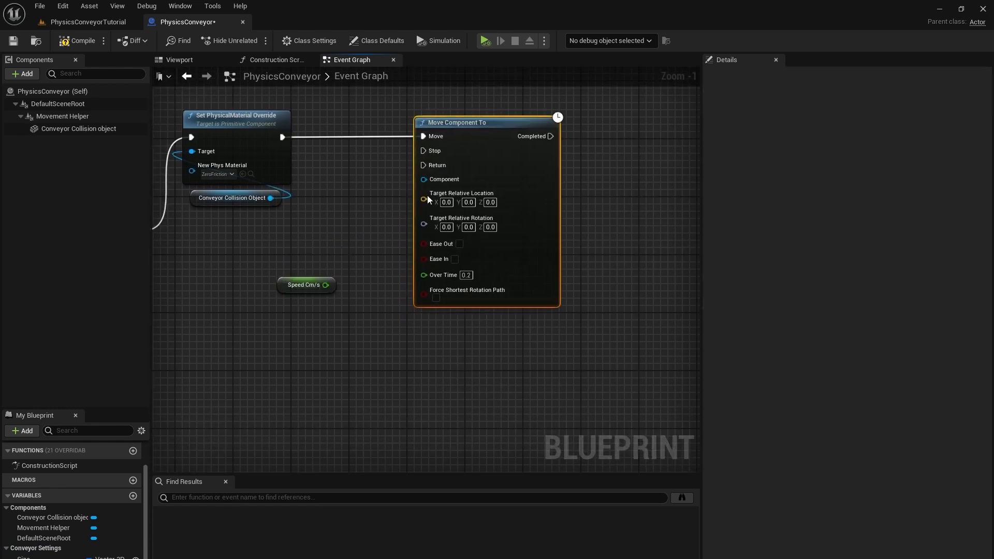
right_click(427, 199)
left_click(466, 221)
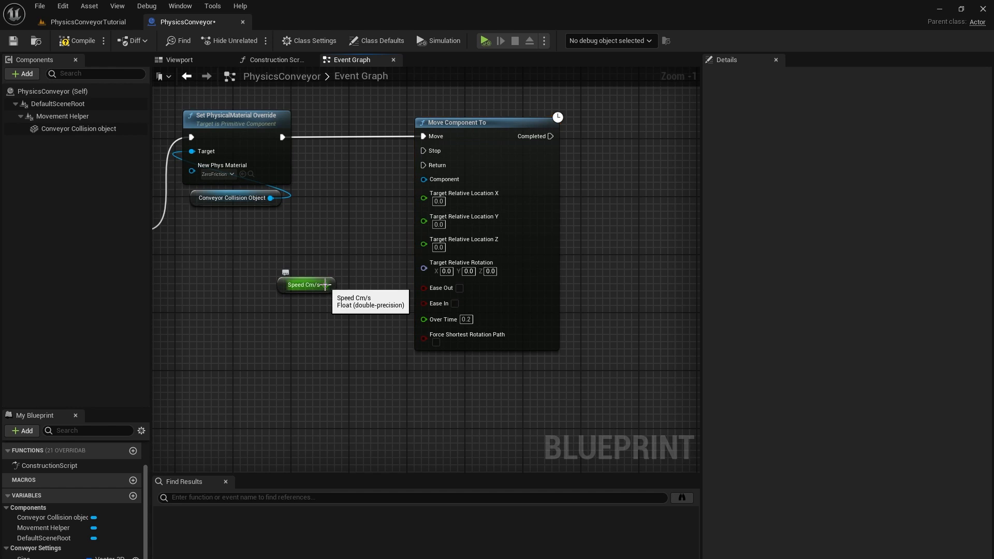
left_click_drag(325, 285, 424, 194)
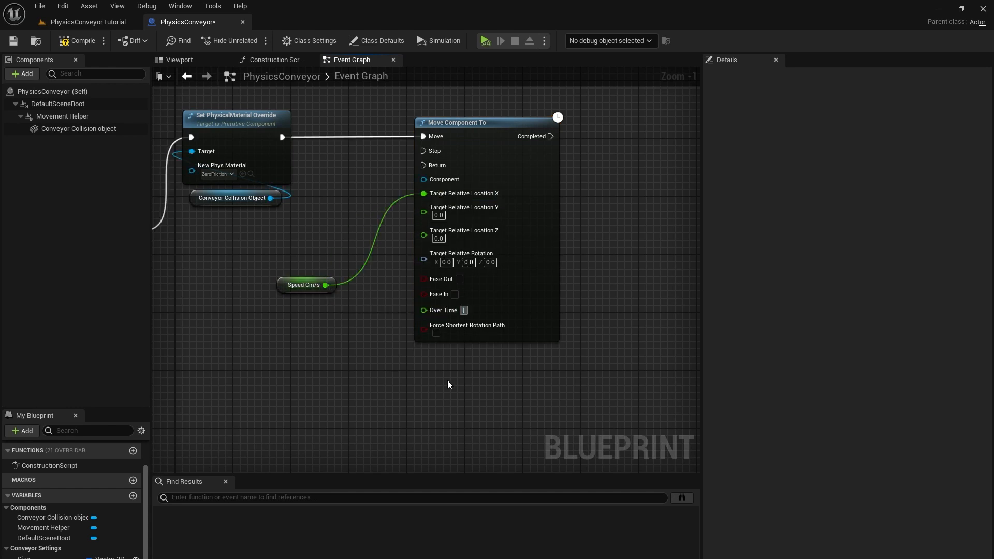
right_click_drag(378, 389, 404, 387)
left_click_drag(331, 284, 362, 349)
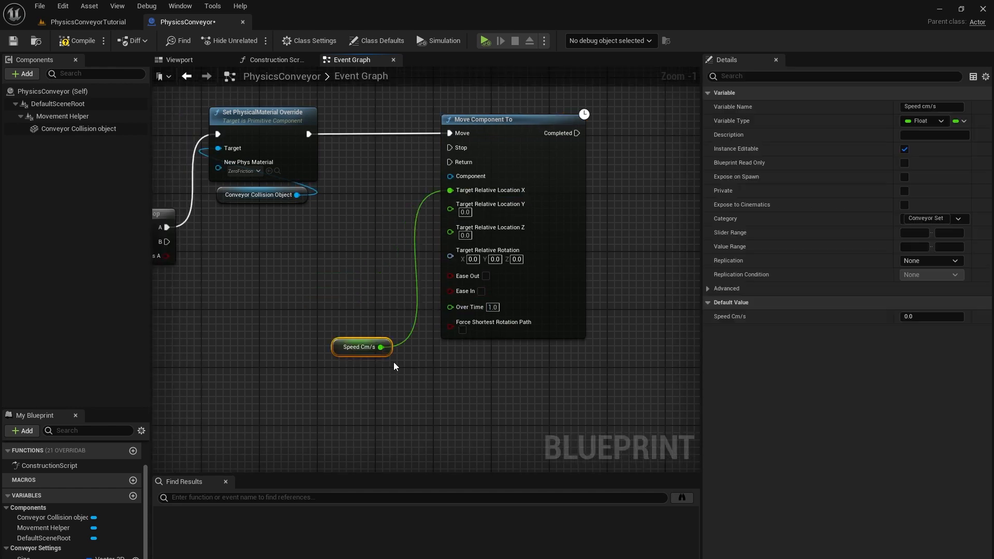
right_click_drag(284, 217, 329, 188)
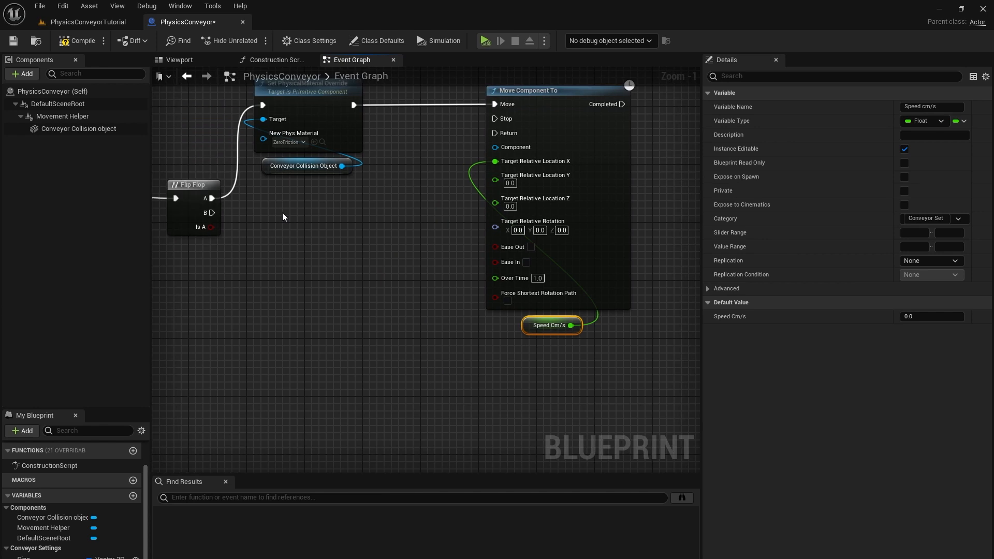
Step: Connect the Movement Helper component to the Component input of Move Component To and place its reference below Speed Cm/s
left_click(272, 172)
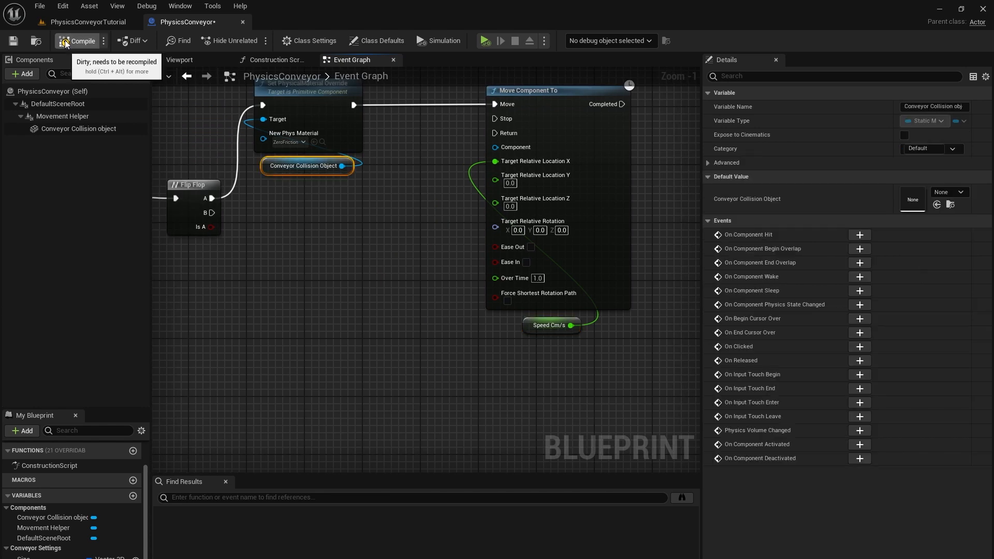
right_click_drag(286, 234, 332, 230)
left_click_drag(62, 116, 519, 200)
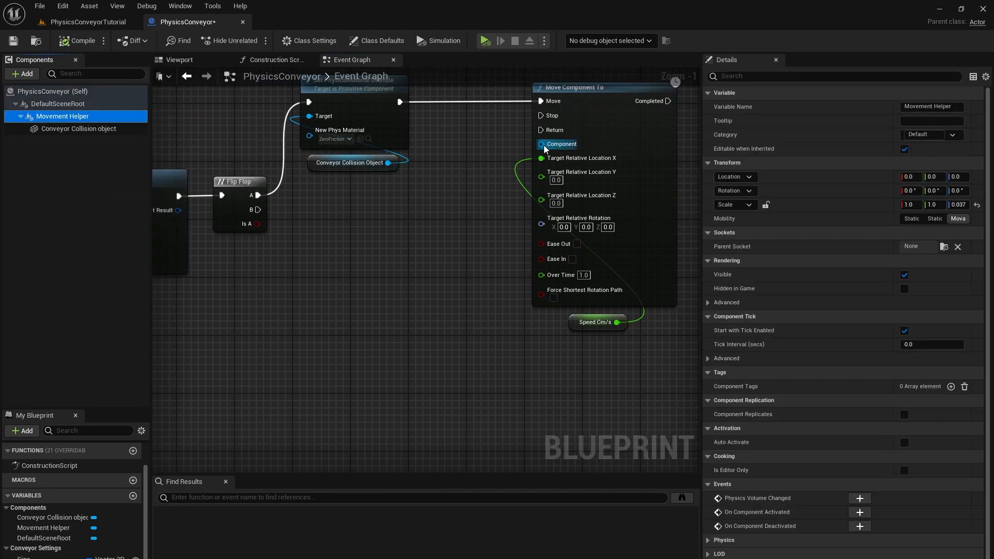
left_click_drag(544, 145, 544, 145)
left_click_drag(468, 163, 601, 344)
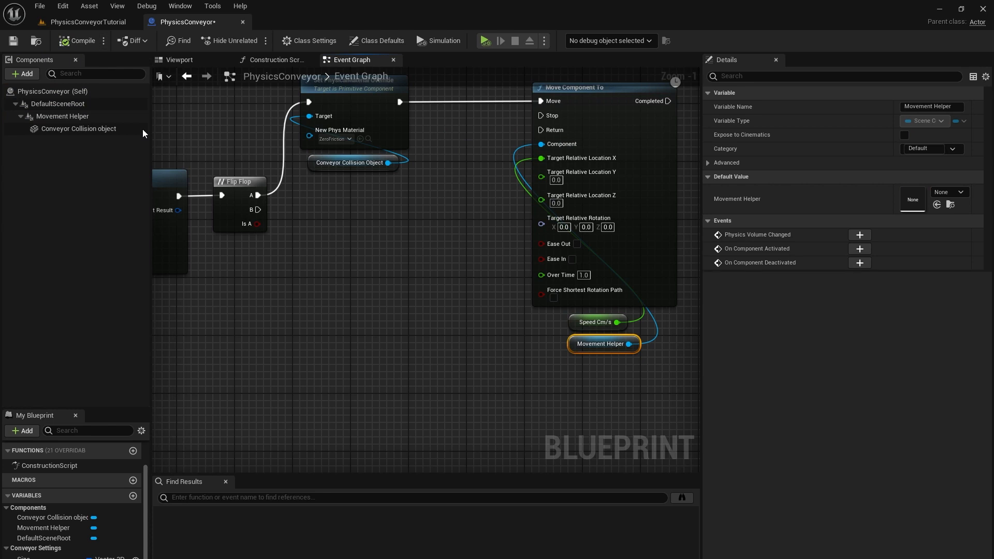
Step: Duplicate the Set PhysicalMaterial Override node with its Conveyor Collision Object reference and connect the copy to the Flip Flop's B output
right_click_drag(310, 207, 307, 255)
left_click_drag(432, 243, 339, 155)
key("ctrl+c")
key("ctrl+v")
left_click_drag(254, 257, 312, 338)
left_click(290, 368)
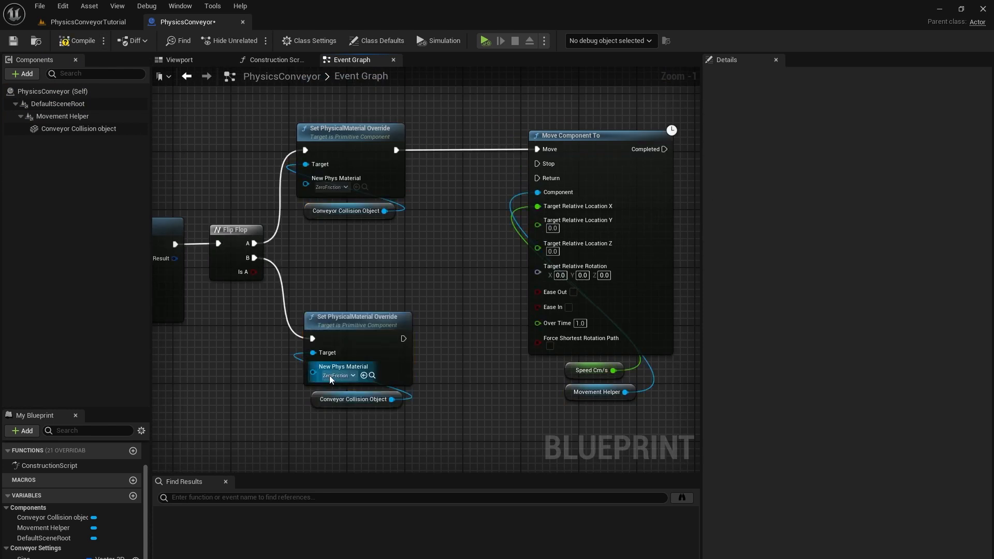
Step: Show engine content in the asset picker and assign PhysMat_Rubber as the duplicated node's New Phys Material
left_click(331, 377)
left_click(466, 388)
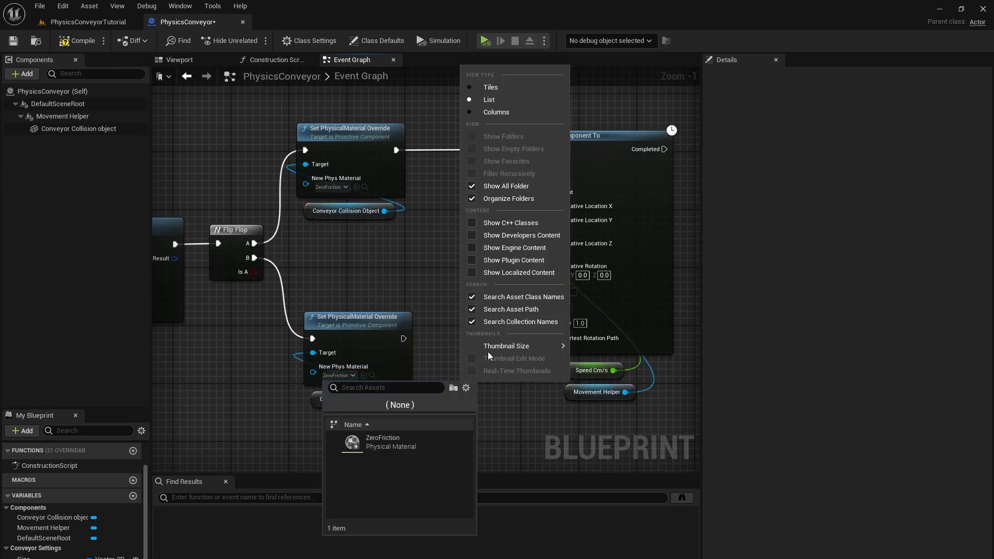
left_click(473, 250)
scroll(424, 482, "down", 3)
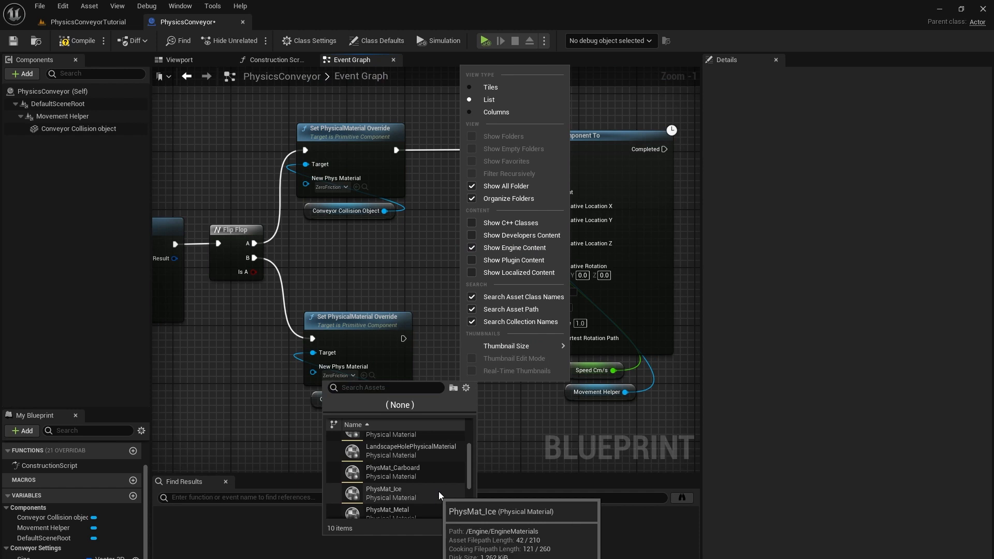
left_click(380, 480)
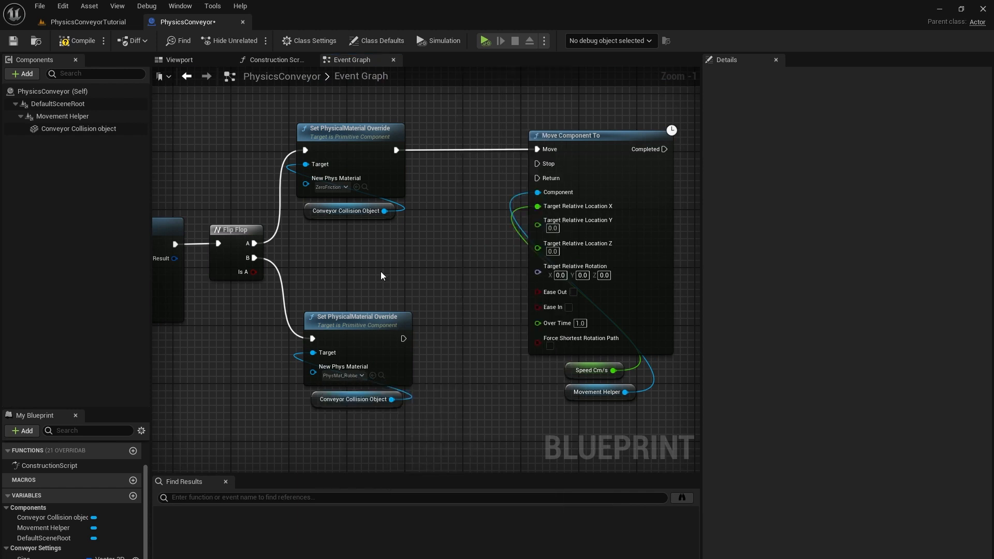
Step: Duplicate Set Relative Location with its Movement Helper reference and connect the copy to the output of the rubber Set PhysicalMaterial Override
right_click_drag(380, 271, 557, 261)
left_click_drag(354, 338, 292, 298)
key("ctrl+c")
right_click_drag(506, 262, 310, 252)
right_click_drag(474, 401, 481, 304)
key("ctrl+v")
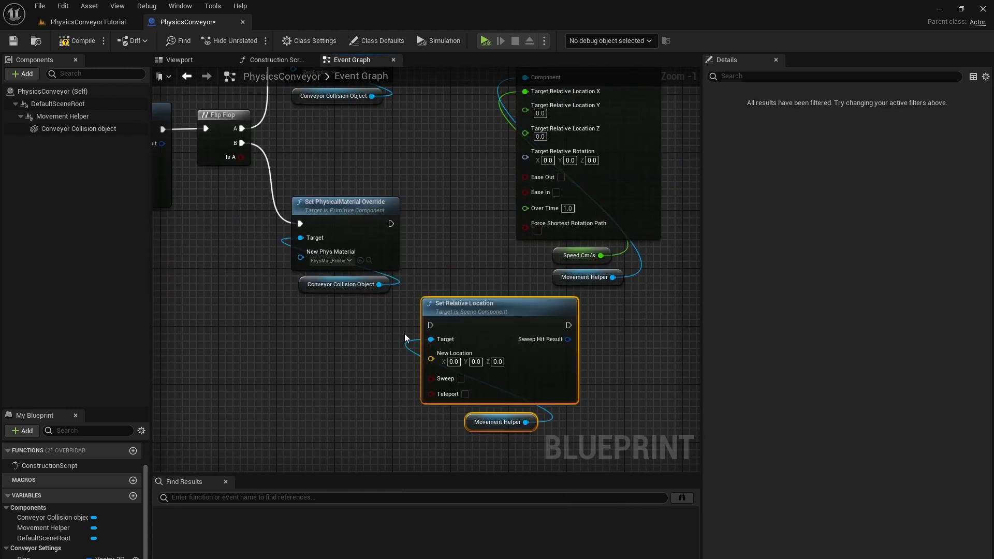
left_click_drag(433, 330, 432, 328)
Step: Move the Move Component To group farther along the graph and align the duplicated Set Relative Location with the rubber material override
right_click_drag(466, 243, 382, 344)
left_click_drag(603, 174, 518, 380)
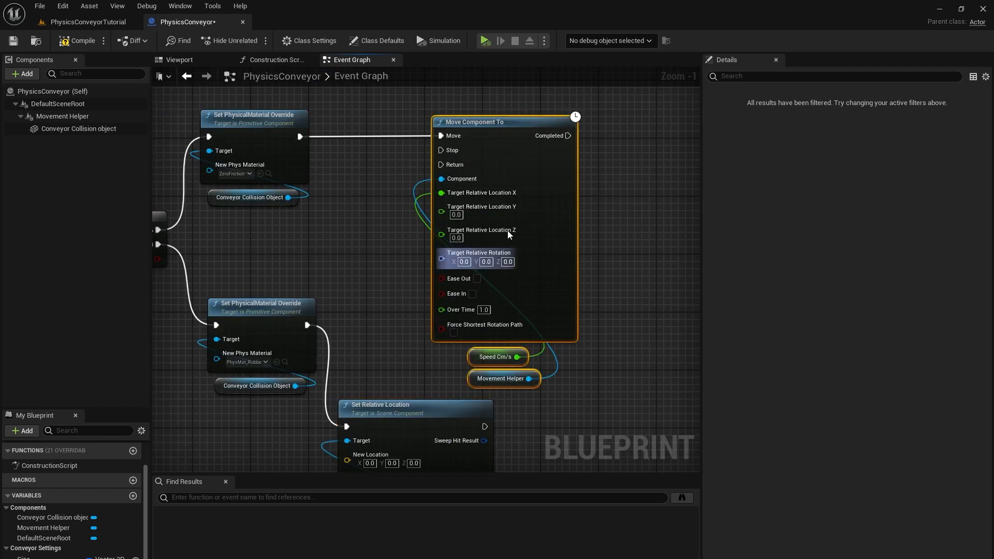
left_click_drag(483, 128, 634, 128)
right_click_drag(458, 298, 454, 173)
left_click_drag(512, 176, 395, 428)
left_click_drag(405, 292, 411, 190)
left_click(501, 330)
right_click_drag(501, 330, 471, 388)
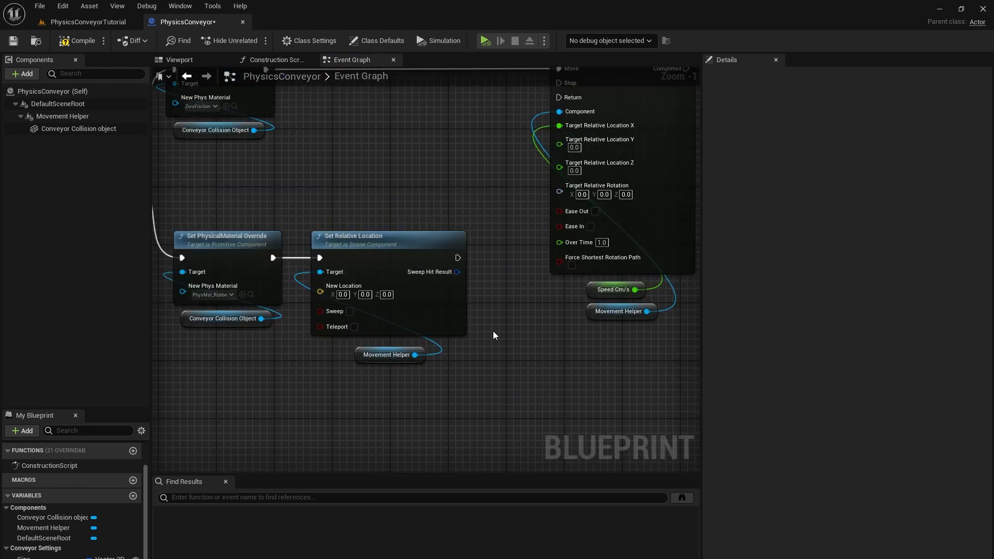
Step: Add a Sequence node after the duplicated Set Relative Location and make room for it before Move Component To
left_click_drag(496, 300, 496, 298)
type("seq")
left_click(549, 418)
right_click_drag(545, 380, 429, 446)
left_click_drag(412, 370, 397, 312)
left_click_drag(542, 417, 509, 290)
left_click_drag(507, 120, 567, 121)
left_click(413, 283)
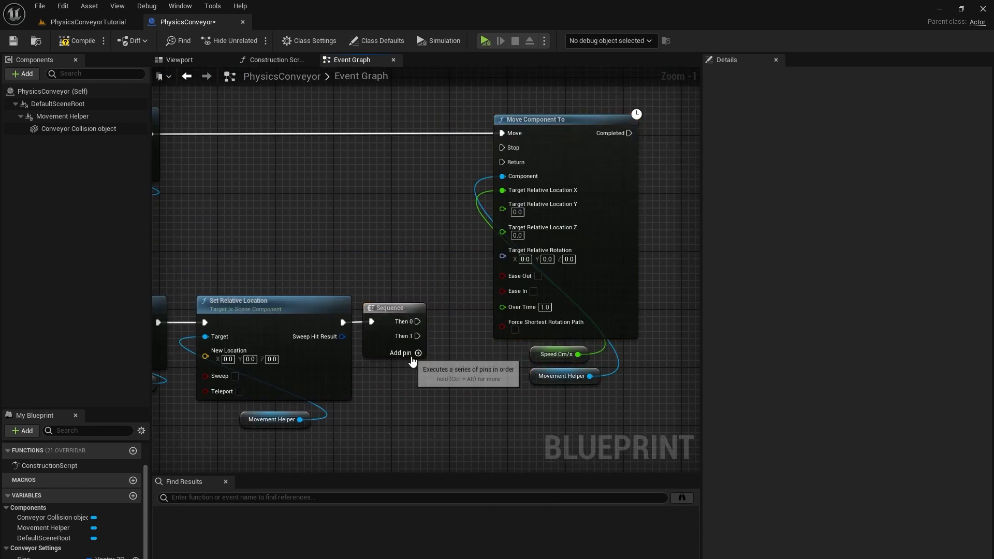
Step: Connect the Sequence's Then 0 to Stop and Then 1 to Return on Move Component To, and save the blueprint
left_click_drag(417, 322, 503, 147)
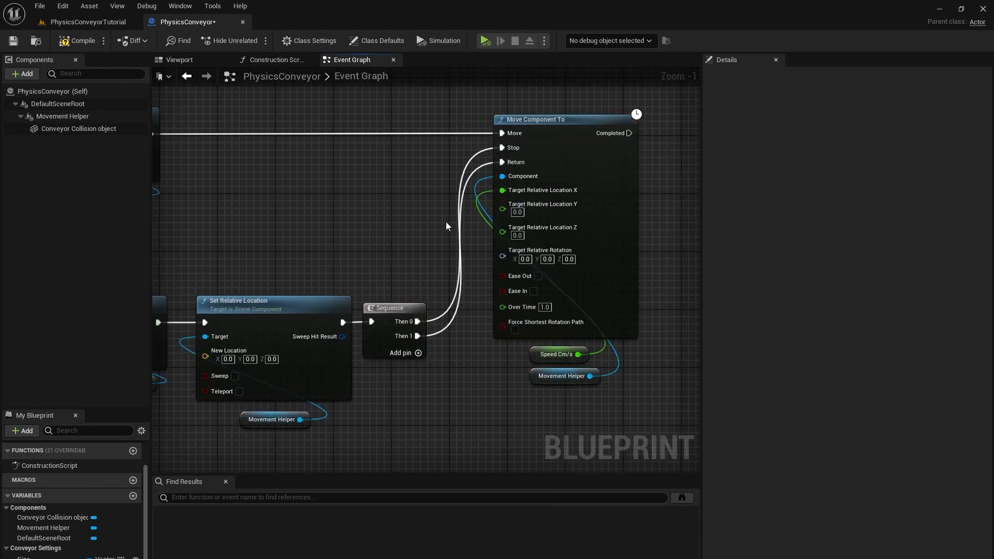
scroll(280, 254, "down", 4)
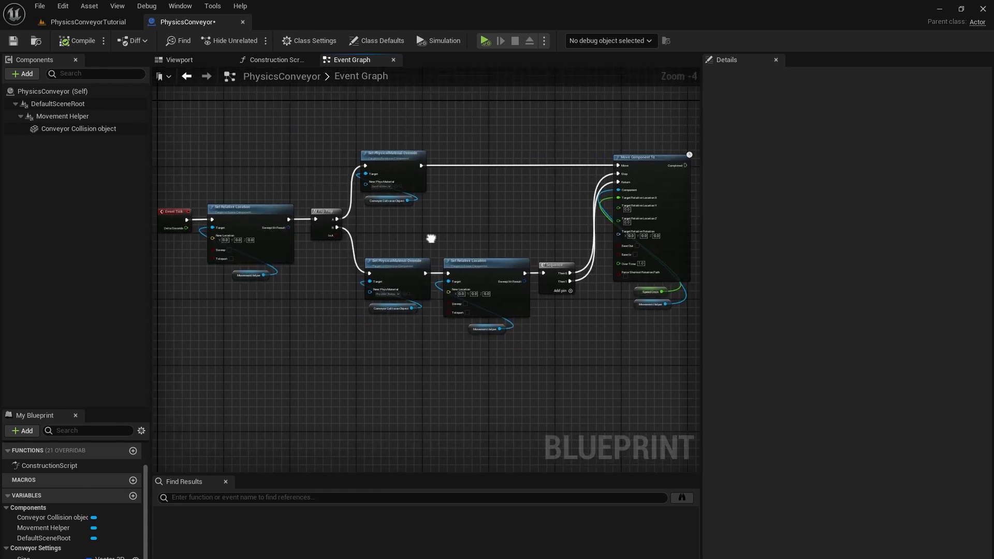
scroll(457, 224, "up", 1)
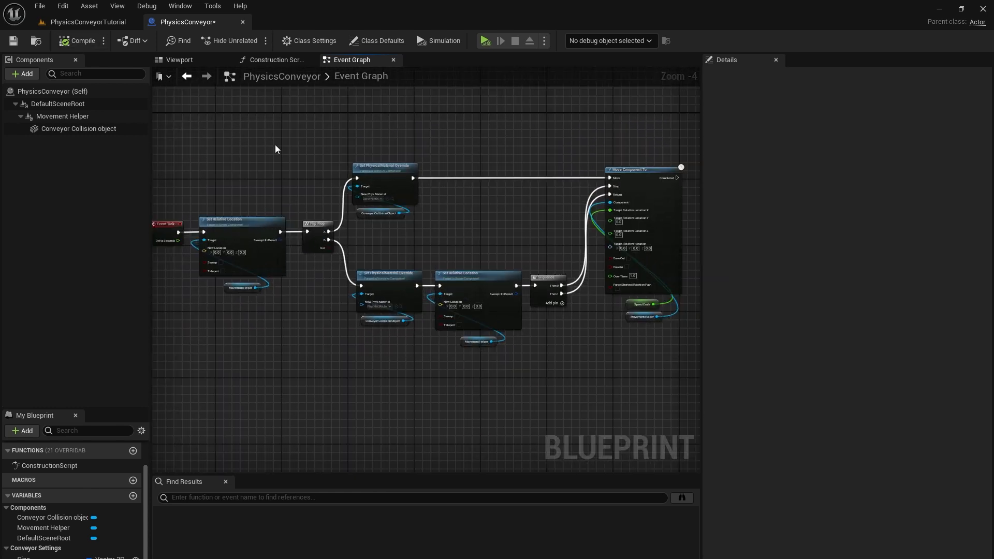
key("ctrl+s")
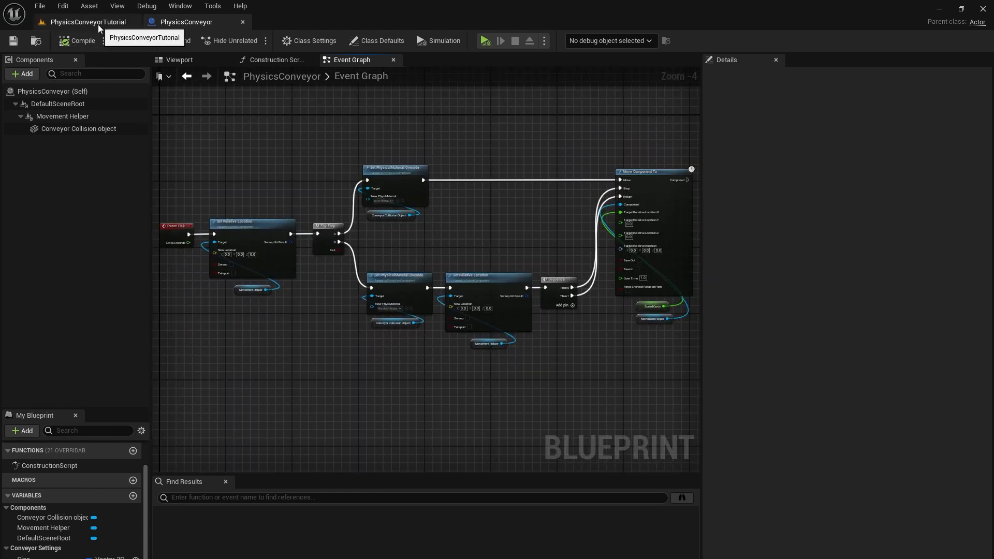
Step: Switch to the PhysicsConveyorTutorial level and lengthen the placed conveyor to a Size X of about 5.43
left_click(98, 24)
left_click_drag(880, 430, 947, 431)
right_click_drag(703, 371, 647, 370)
Step: Place a cube above the conveyor in the level and enable Simulate Physics on it
left_click_drag(30, 235, 413, 104)
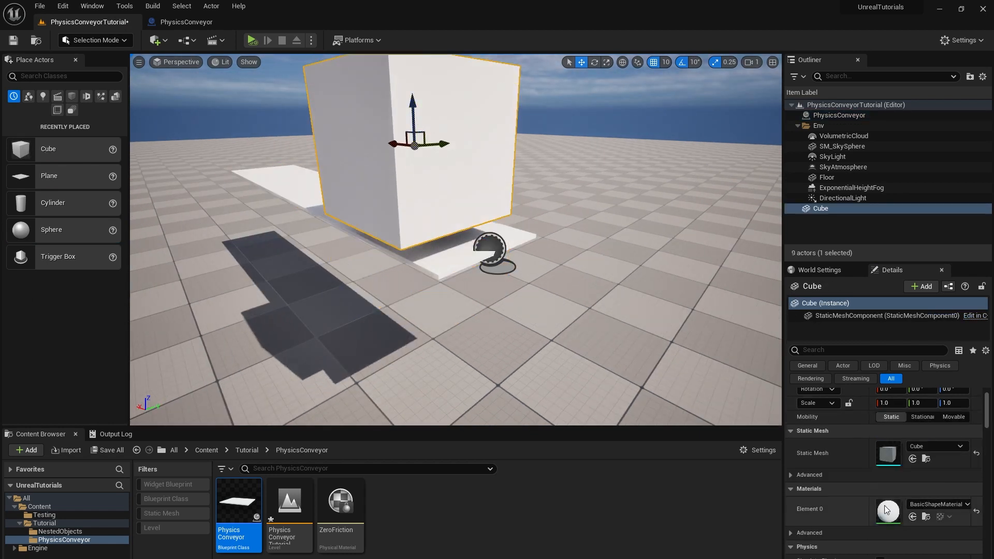
scroll(887, 508, "down", 5)
left_click(880, 478)
Step: Simulate the level, raise the conveyor's Speed Cm/s, watch how the cube is carried, and stop the simulation
left_click(251, 40)
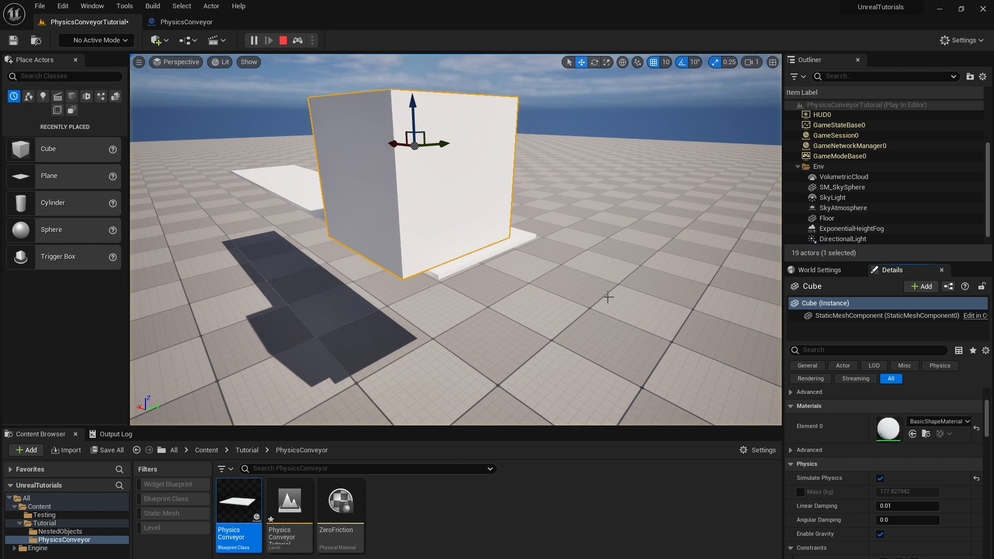
left_click(530, 241)
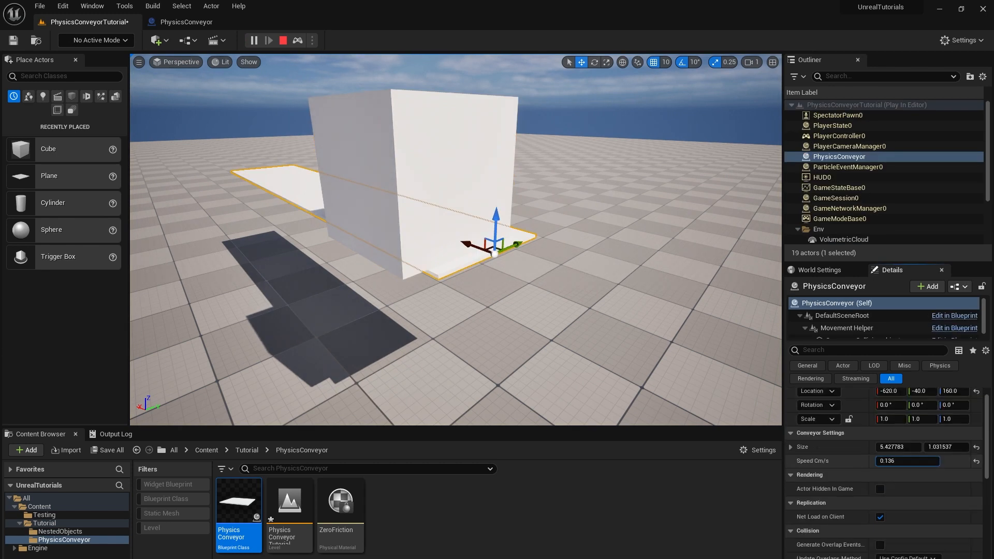
left_click_drag(907, 461, 938, 461)
right_click_drag(504, 324, 583, 313)
left_click(584, 310)
left_click_drag(603, 301, 292, 153)
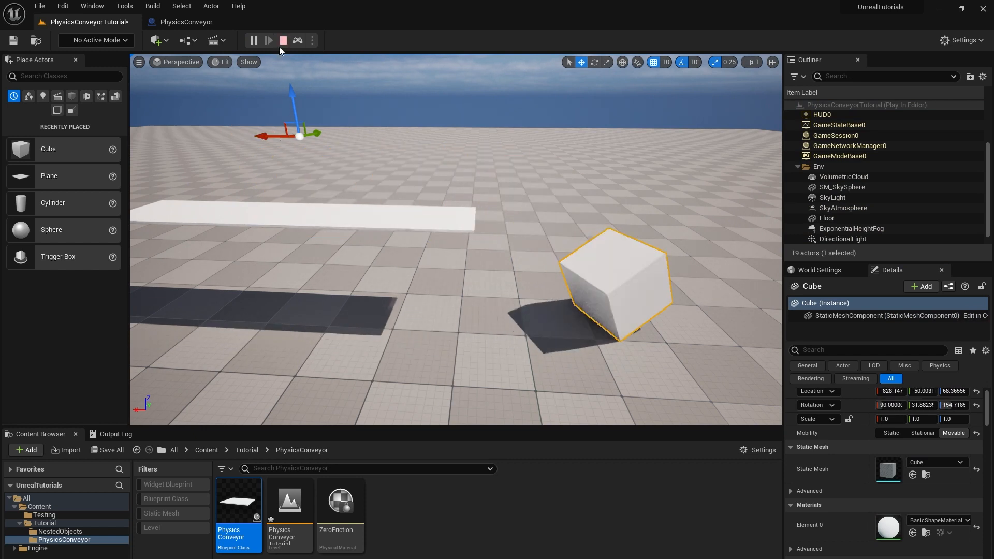
left_click(283, 41)
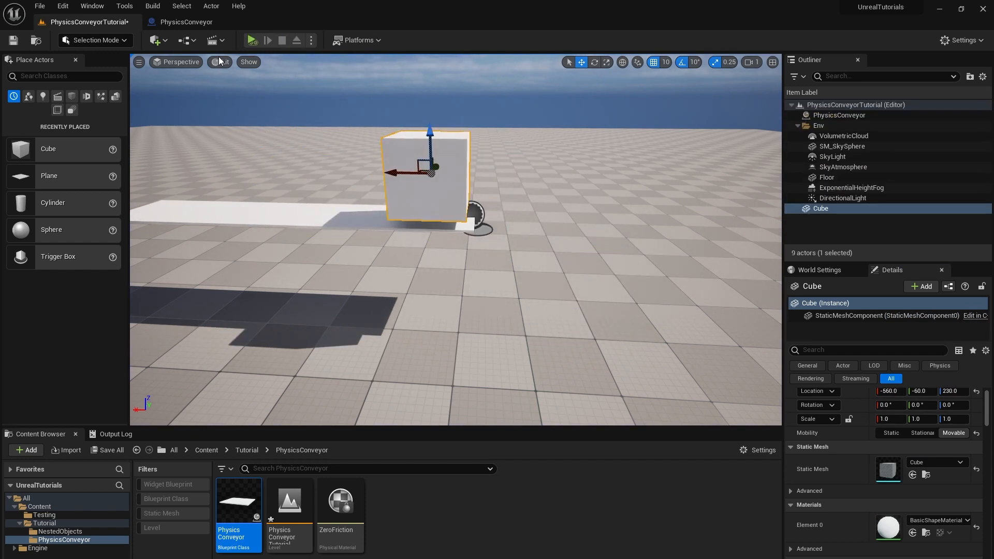
Step: In the PhysicsConveyor Event Graph, multiply Speed Cm/s by -1 and connect the result to Target Relative Location X
left_click(185, 22)
scroll(384, 197, "up", 4)
right_click_drag(539, 255, 252, 231)
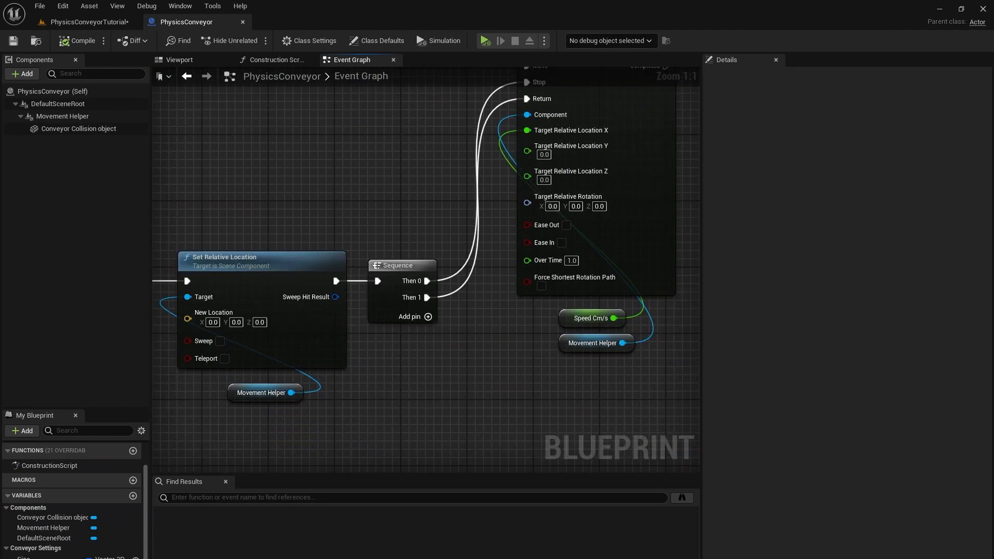
right_click_drag(368, 229, 269, 206)
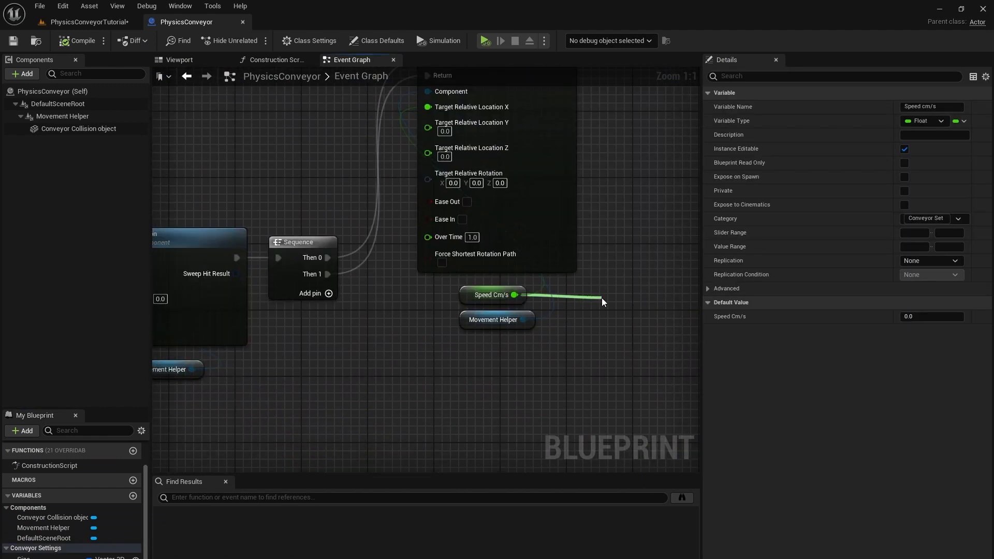
left_click_drag(602, 297, 601, 298)
left_click(653, 389)
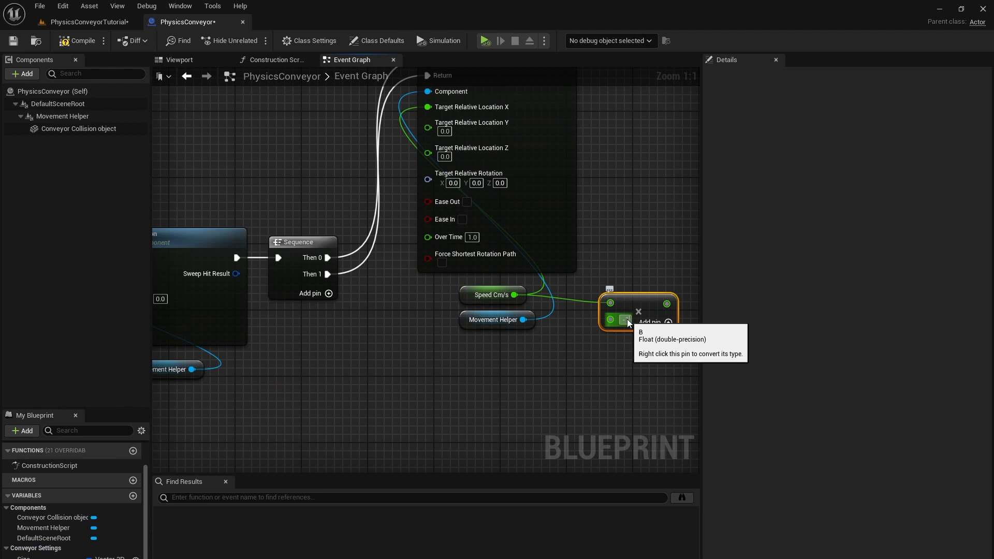
type("-1")
left_click_drag(669, 304, 428, 107)
Step: Stack the Multiply, Speed Cm/s and Movement Helper nodes below Move Component To and compile the blueprint
left_click_drag(491, 366, 482, 297)
left_click_drag(480, 292, 481, 341)
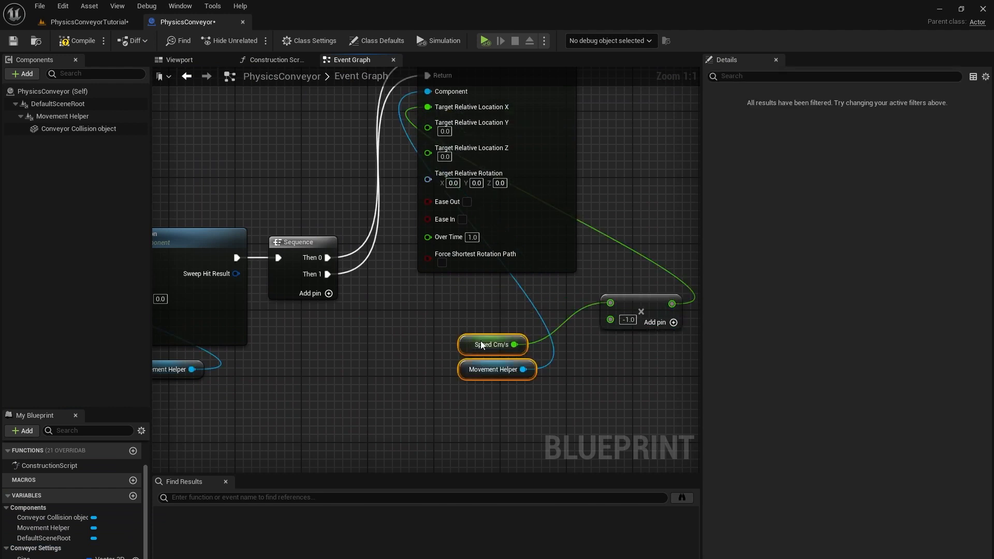
left_click(566, 331)
left_click_drag(629, 302, 480, 302)
left_click(84, 43)
Step: Simulate the level again, inspect the cube's movement along the conveyor, and stop the simulation
key("alt+p")
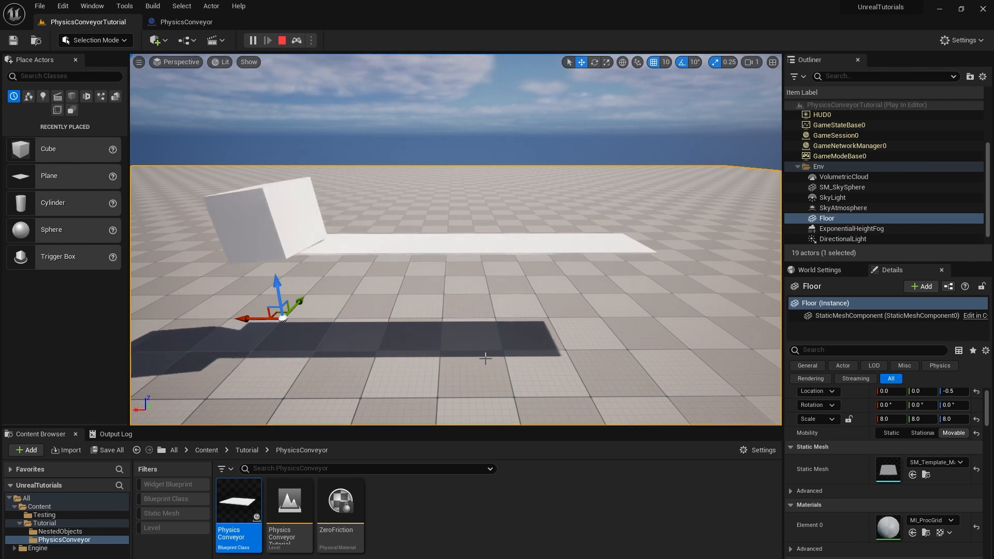
key("a")
key("w")
right_click_drag(487, 358, 489, 360)
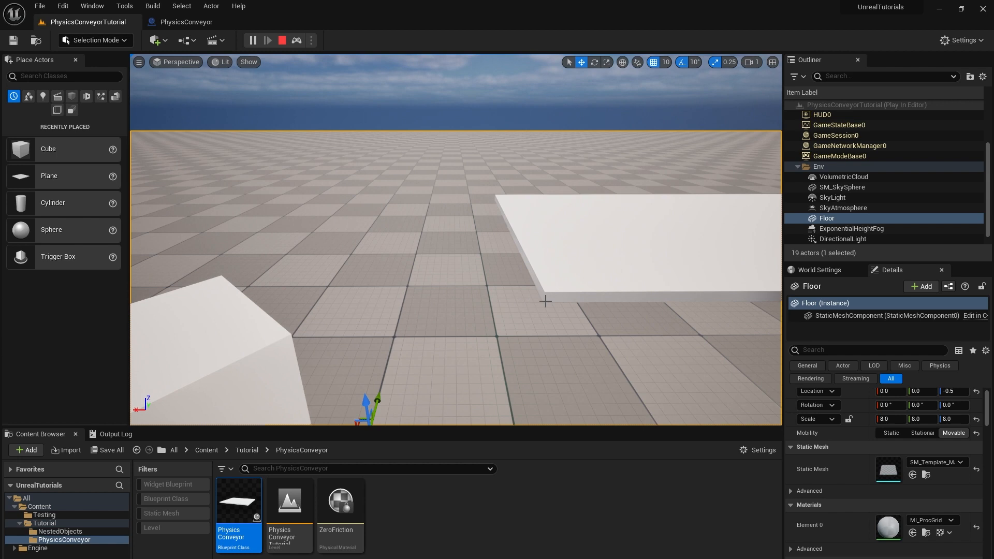
left_click(282, 41)
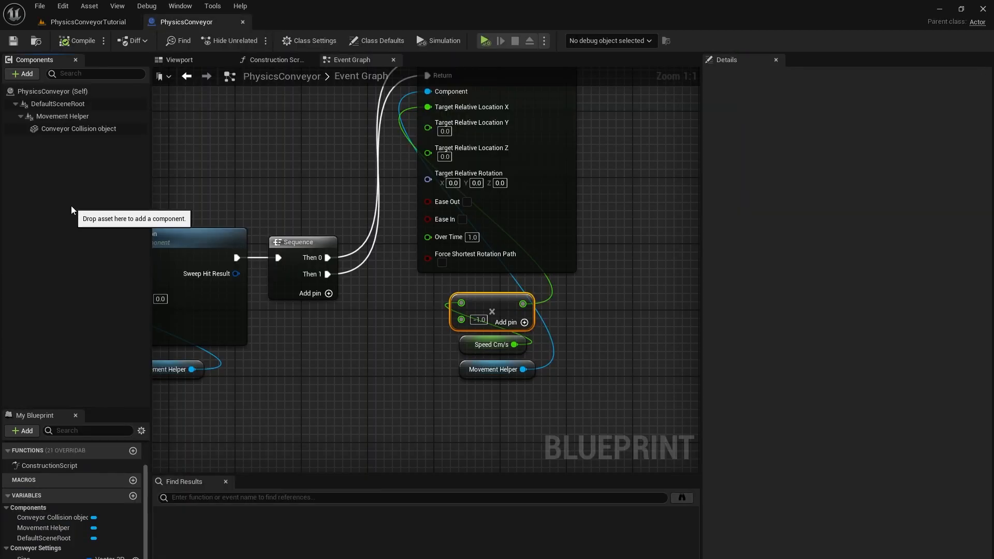
Step: Add a Scene component named Visuals under DefaultSceneRoot and show the PhysicsConveyor blueprint's 3D preview
left_click(32, 73)
left_click(36, 173)
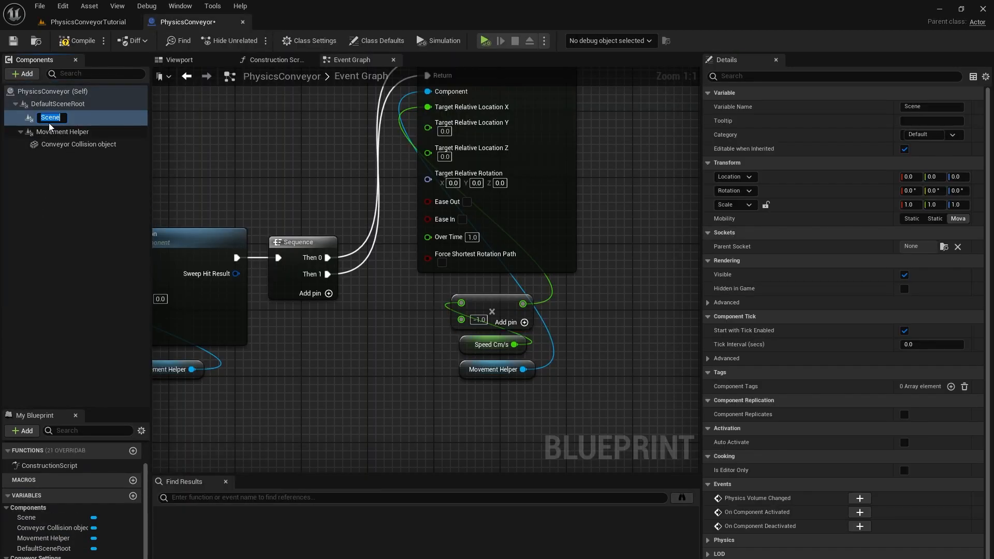
key("Return")
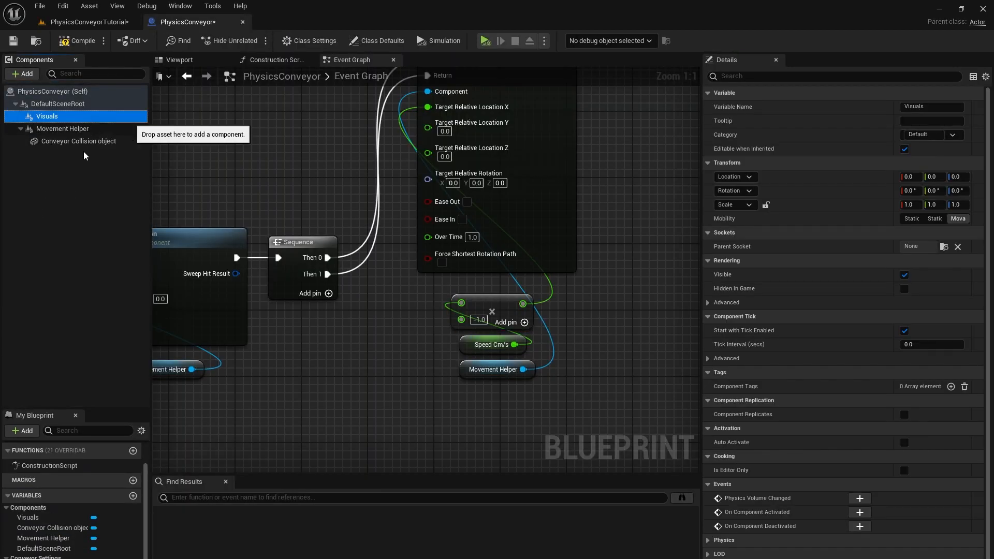
left_click(190, 61)
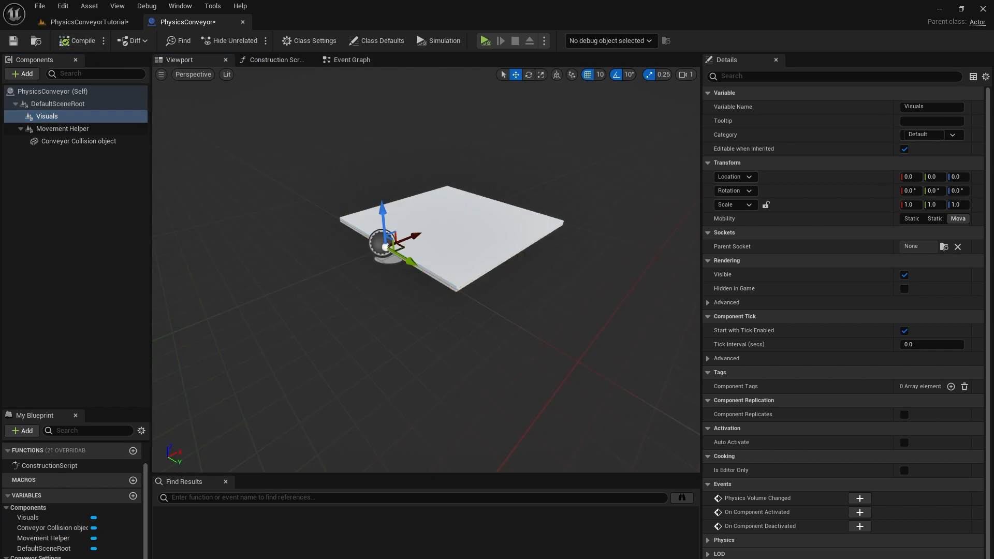
Step: Duplicate the Conveyor Collision object as Conveyor Floor, parent it under Visuals, and compile the blueprint
left_click(78, 141)
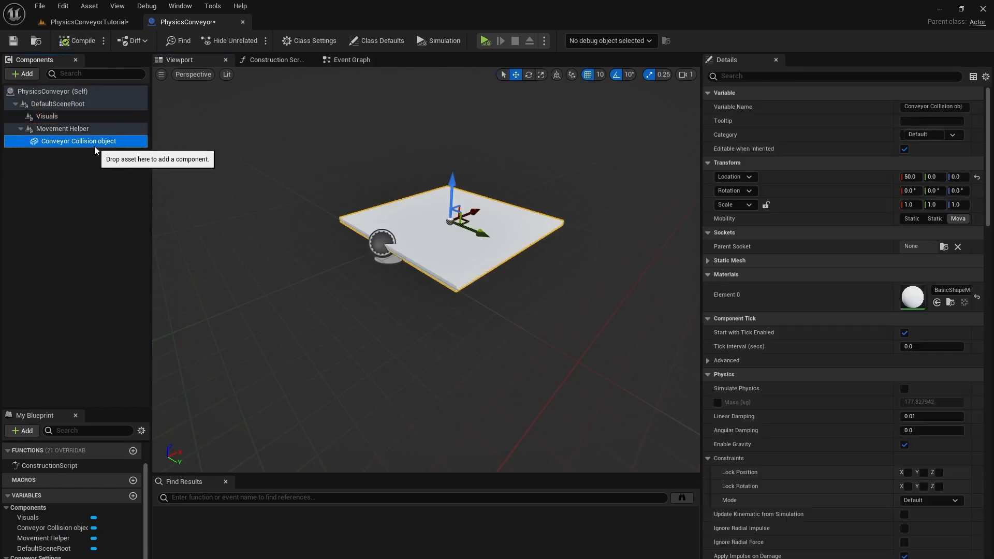
key("ctrl+d")
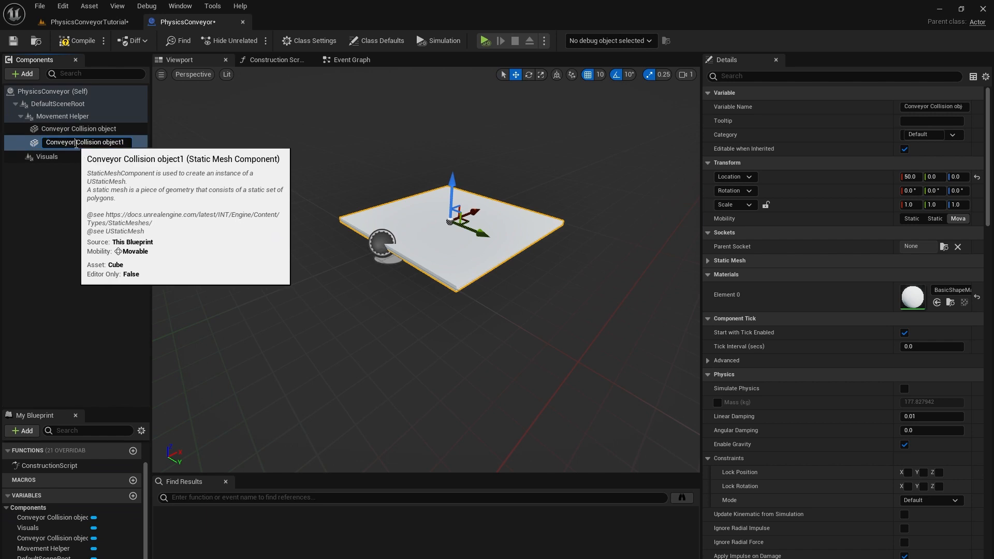
type("Conveyor Floor")
key("Return")
left_click_drag(101, 138, 52, 152)
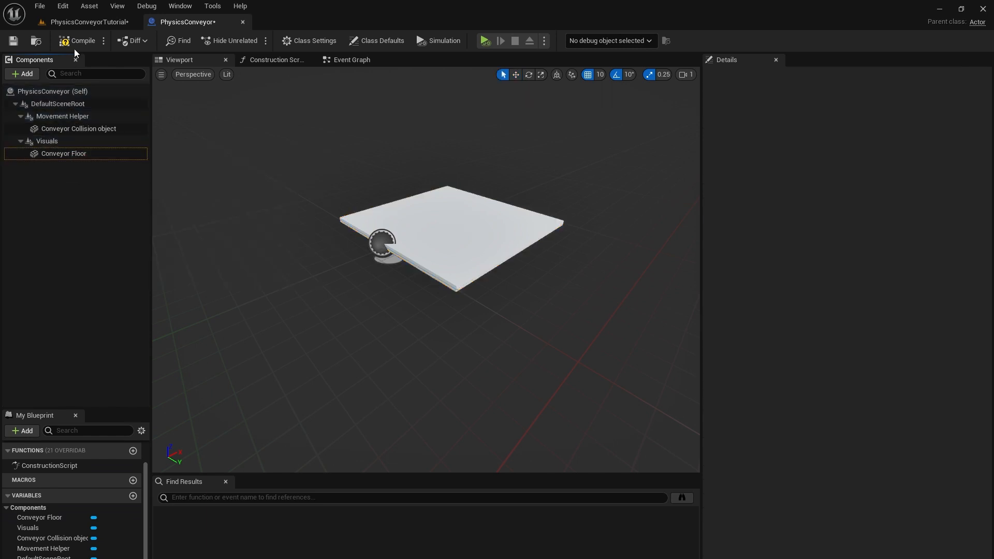
left_click(74, 43)
Step: Enable Hidden in Game for the Conveyor Collision object
left_click(75, 154)
left_click(79, 129)
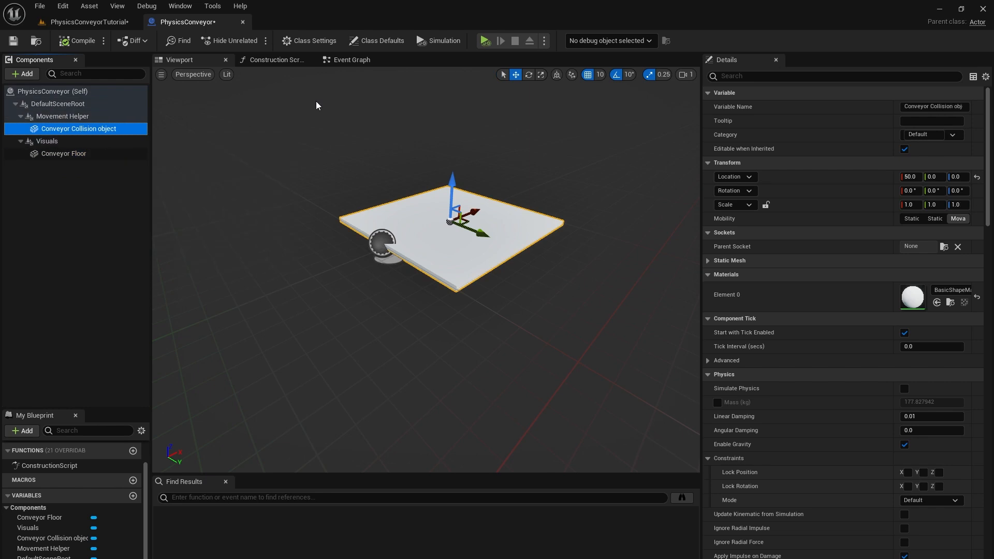
type("dd")
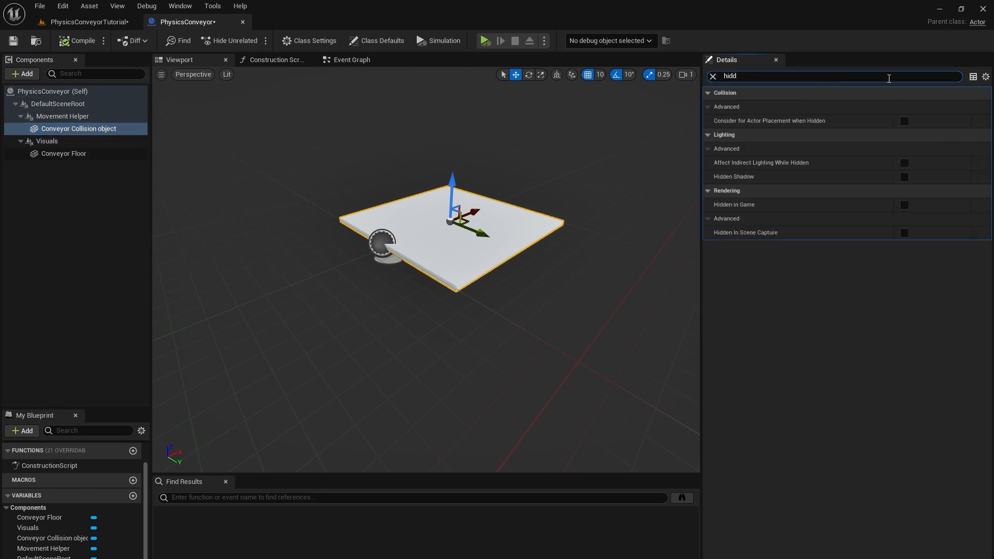
left_click(905, 205)
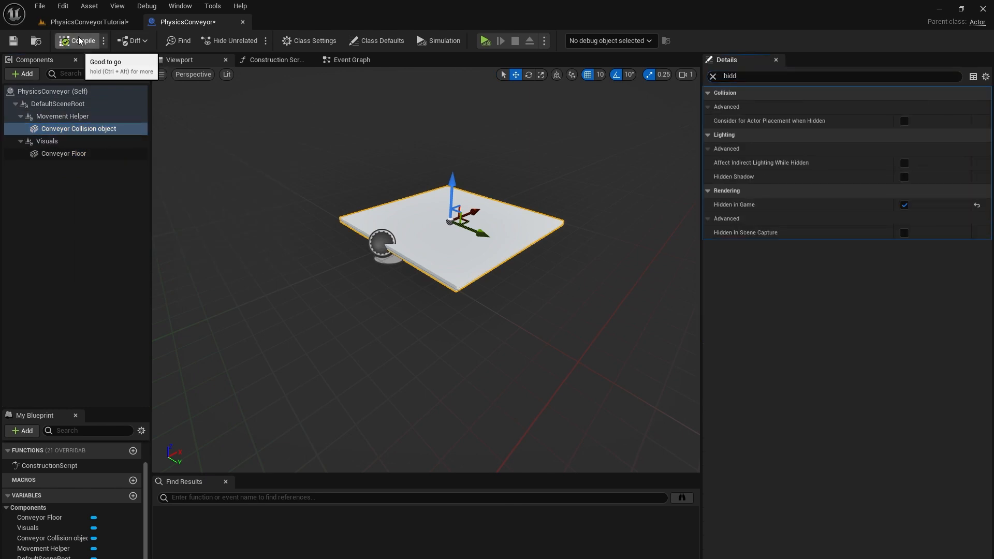
Step: In the Construction Script, add a Visuals reference, connect it to the Set Relative Scale 3D Target, and place it below the Movement Helper node
left_click(277, 59)
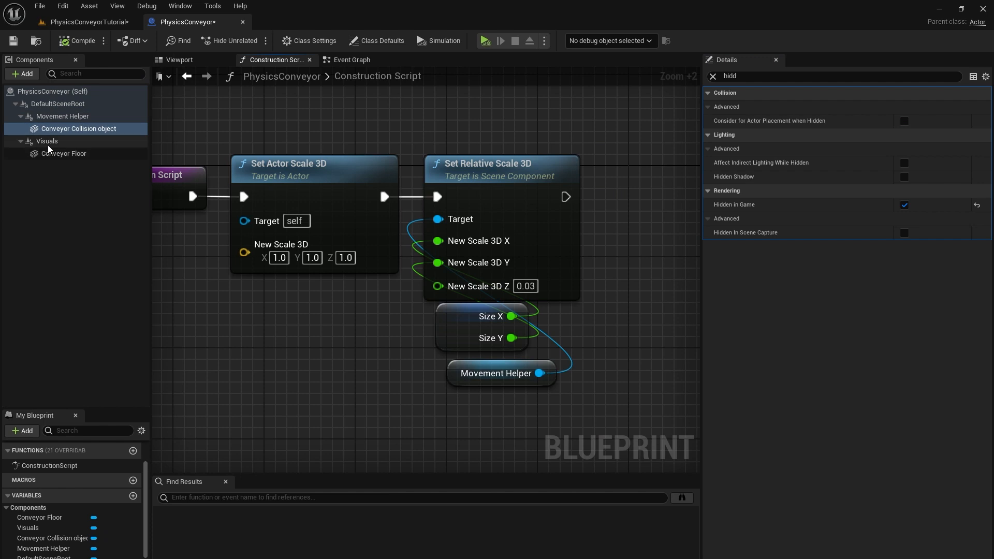
left_click_drag(46, 141, 380, 407)
left_click_drag(455, 419, 437, 219)
left_click_drag(402, 423, 482, 412)
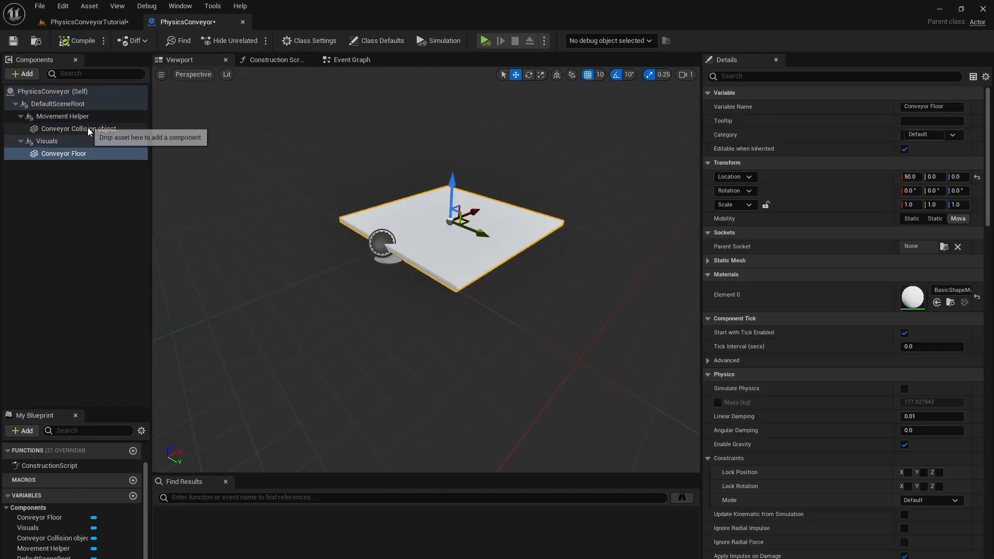
Step: Set the Conveyor Floor's collision preset to NoCollision and compile the blueprint
left_click(83, 155)
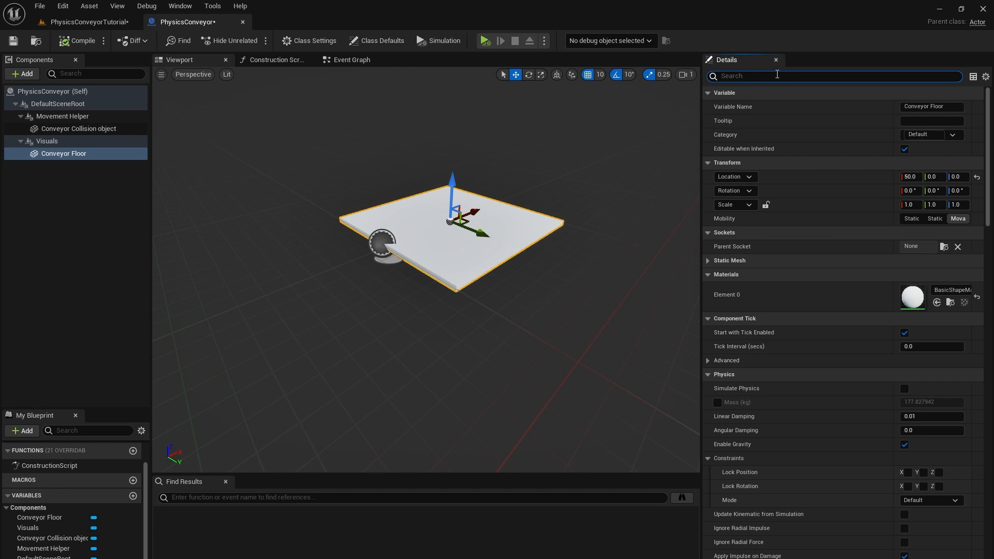
left_click(777, 76)
type("coll")
left_click(930, 179)
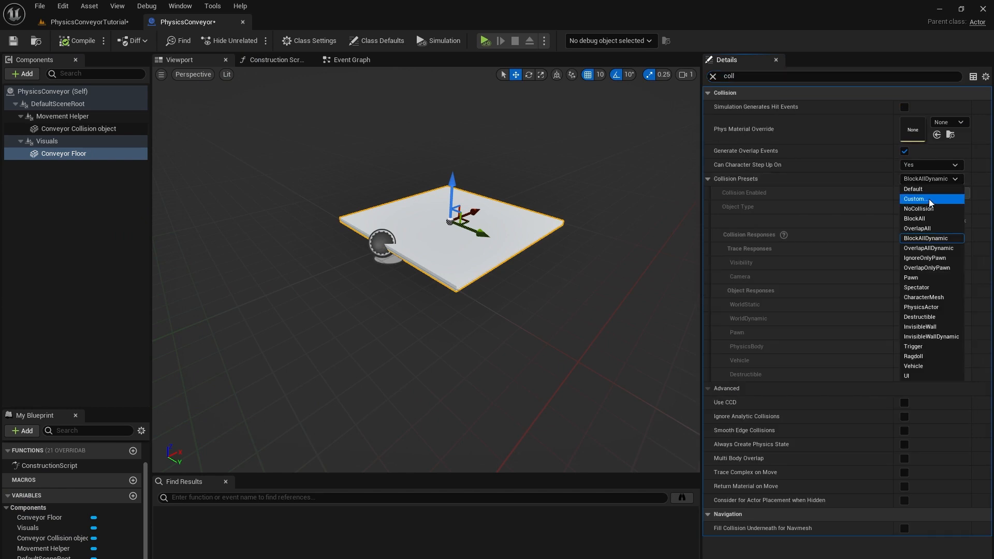
left_click(919, 208)
left_click(77, 40)
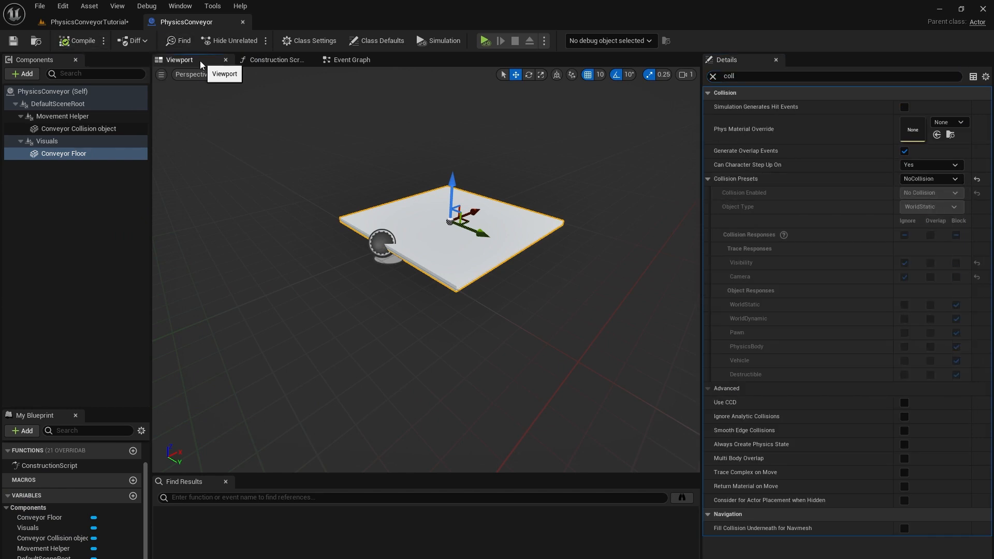
Step: Duplicate Conveyor Floor under Visuals and name the copy Wall1
left_click(74, 162)
left_click(72, 156)
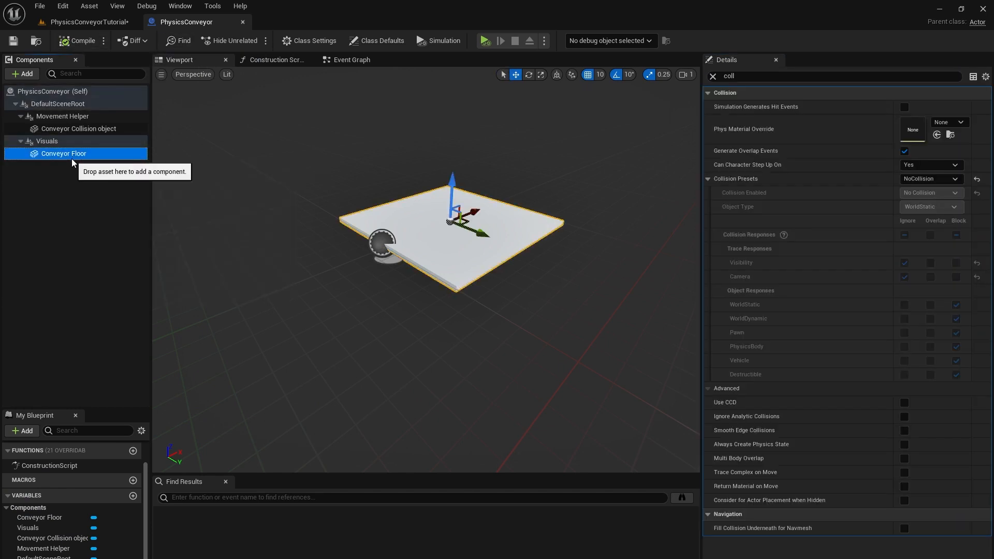
key("ctrl+d")
type("Wall1")
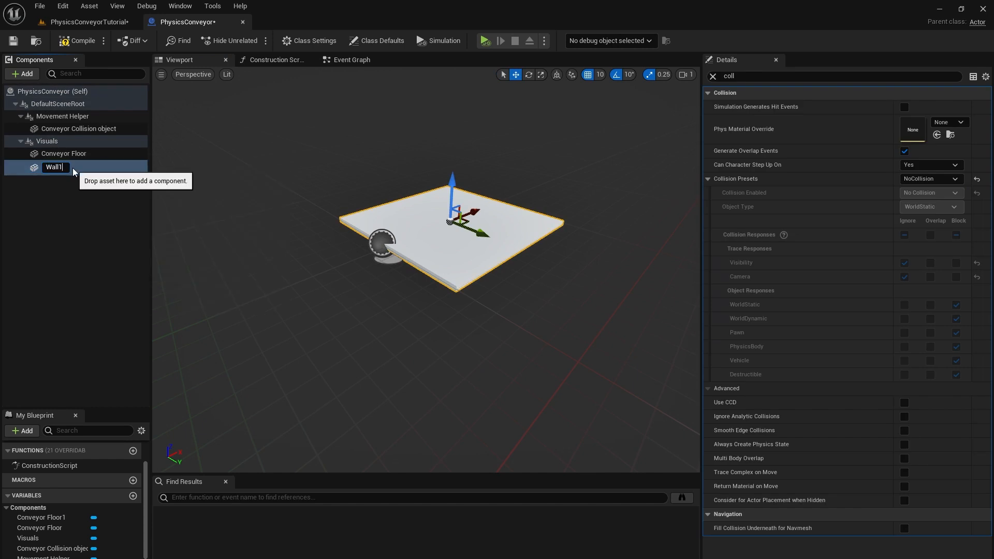
key("Return")
Step: Scale Wall1 to 0.1 in Y and 12 in Z, and move it to the conveyor's side edge at Y -50
left_click(712, 76)
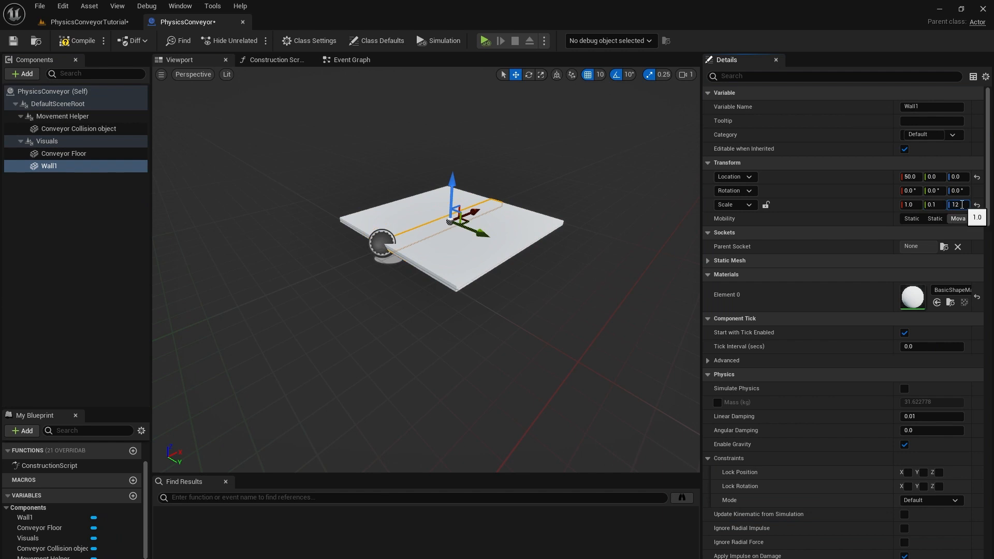
left_click_drag(502, 197, 590, 190, "alt")
left_click_drag(562, 223, 492, 226)
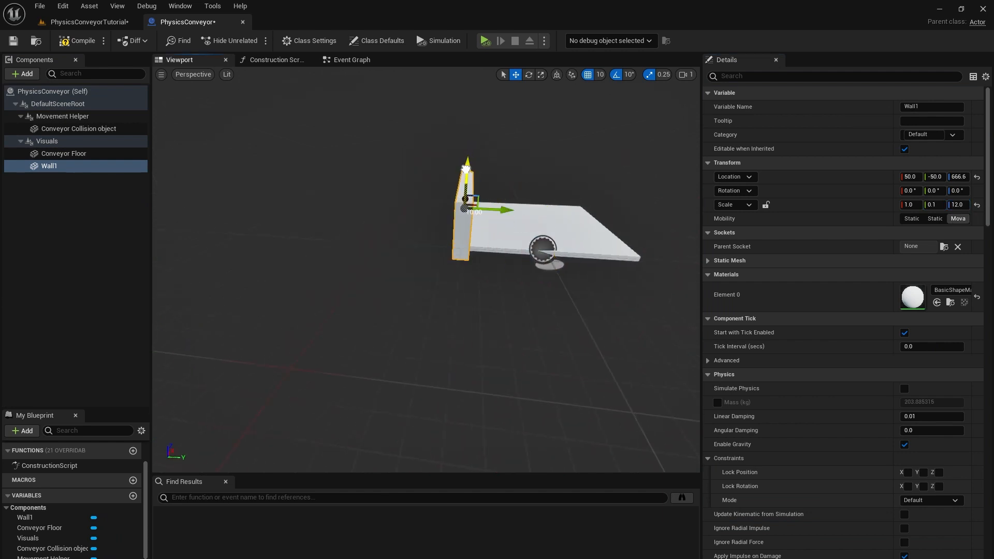
Step: Duplicate Wall1 as Wall2 and place the copy along the conveyor's opposite side edge
left_click_drag(500, 210, 549, 217, "alt")
key("ctrl+d")
Step: Look up the collision settings of the Conveyor Collision object
left_click(64, 153)
left_click(78, 129)
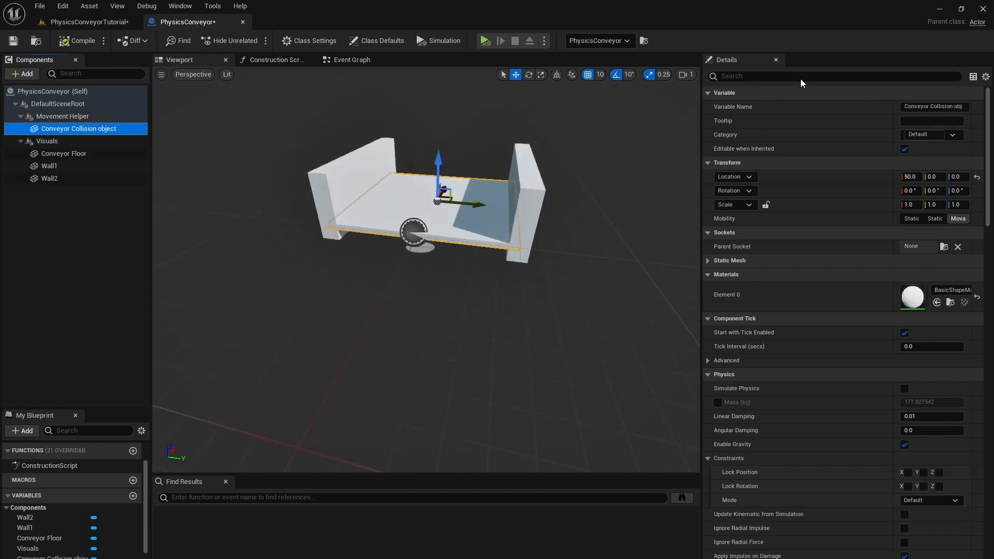
left_click(834, 76)
type("collision")
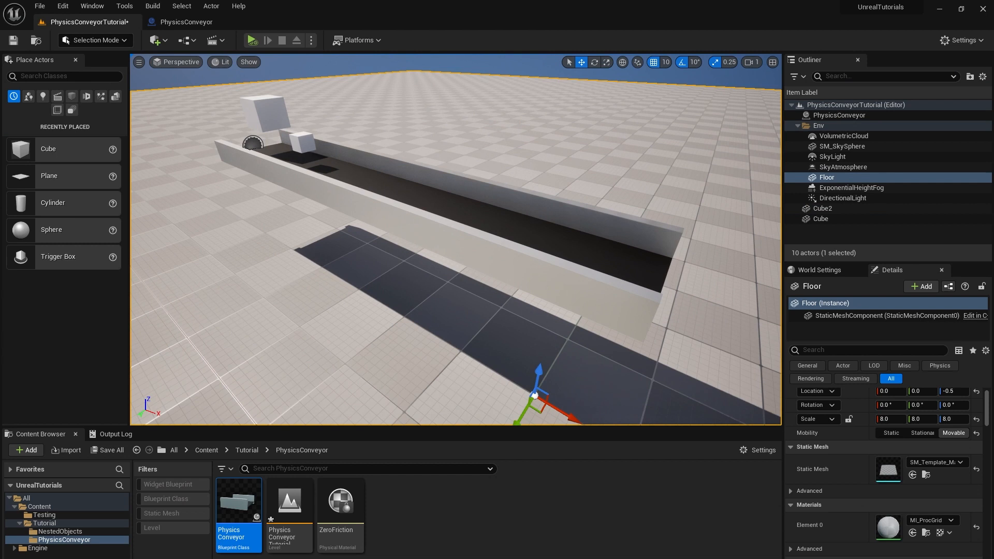
Step: Run the level and adjust the placed PhysicsConveyor's Size to about 7.06 by 1.39 and its Speed Cm/s to about 112.5
left_click(466, 214)
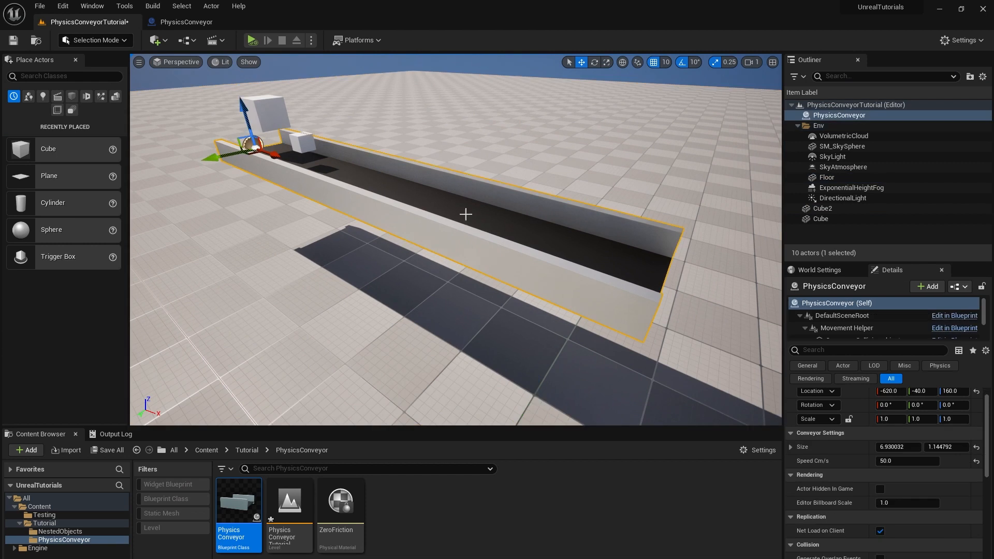
left_click(253, 40)
mouse_move(883, 446)
left_mouse_down()
mouse_move(849, 446)
mouse_move(880, 446)
left_mouse_up()
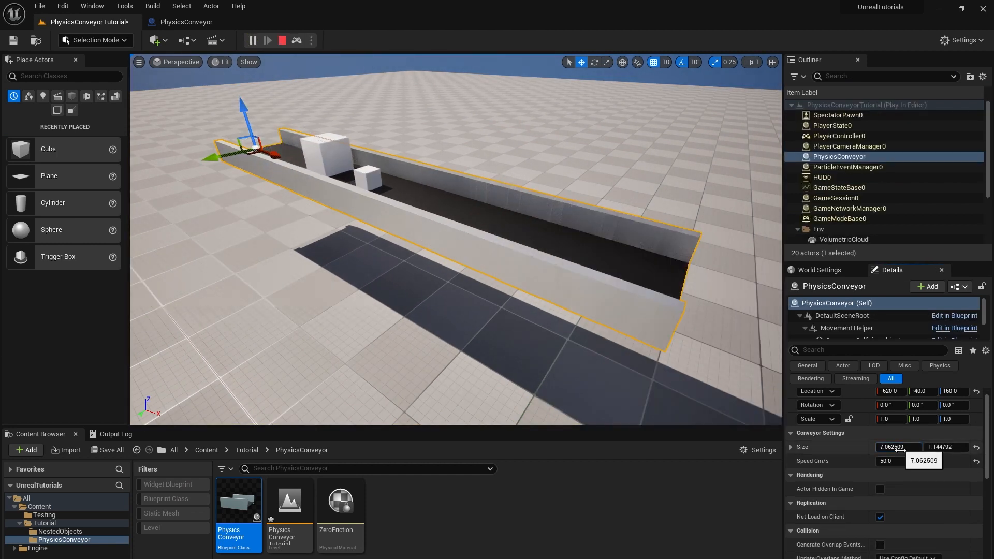
mouse_move(946, 446)
left_mouse_down()
mouse_move(968, 446)
mouse_move(948, 446)
left_mouse_up()
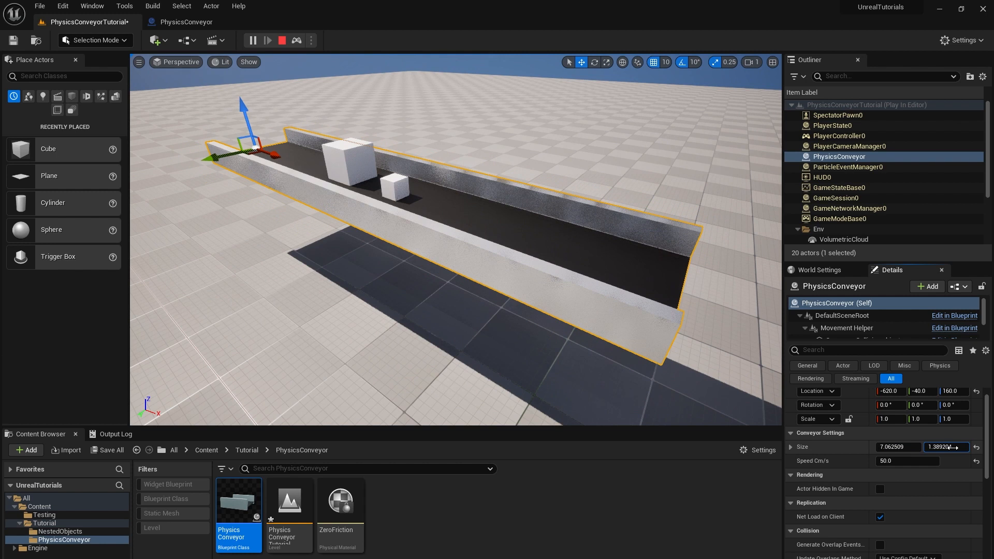
left_click_drag(880, 461, 904, 462)
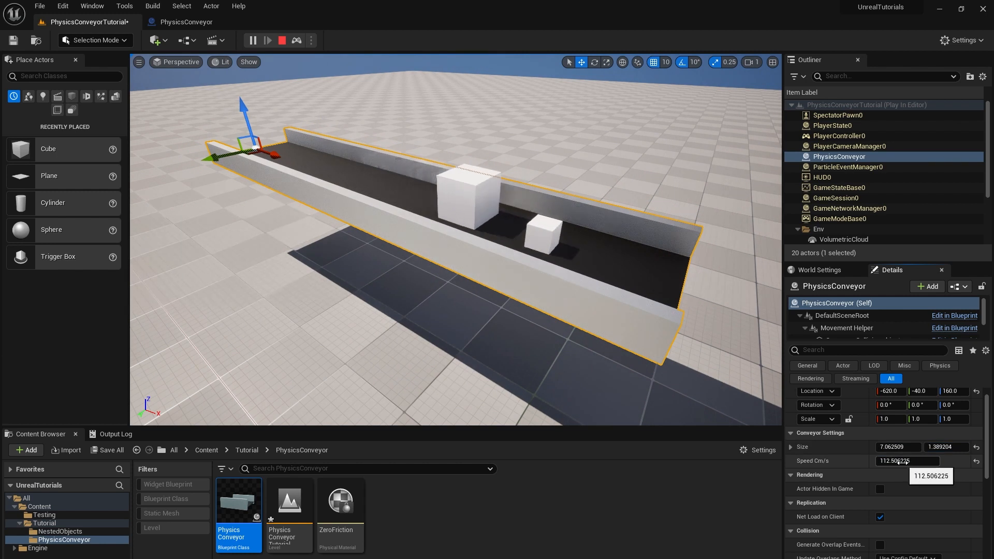